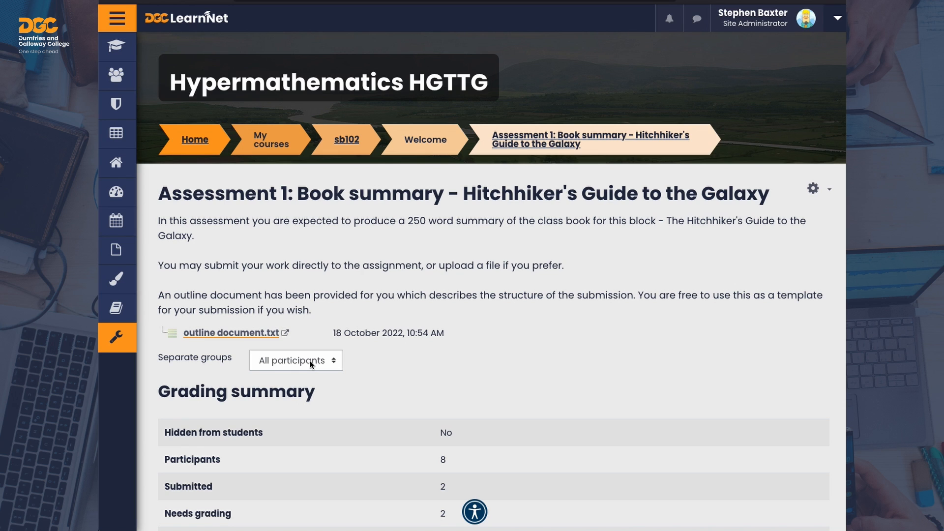
# Step: Filter the assessment's grading summary to A group, and restore it to All participants
pyautogui.click(309, 362)
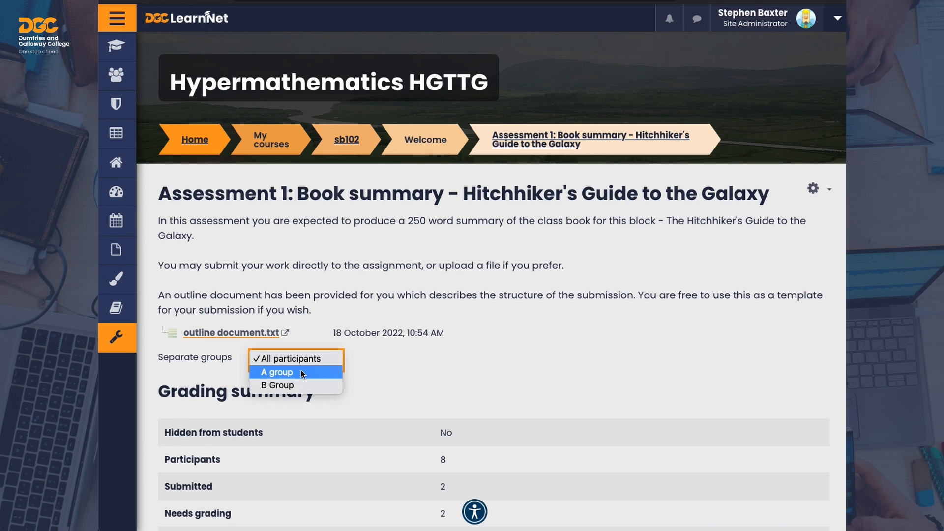
pyautogui.click(301, 372)
pyautogui.scroll(-1, 300, 374)
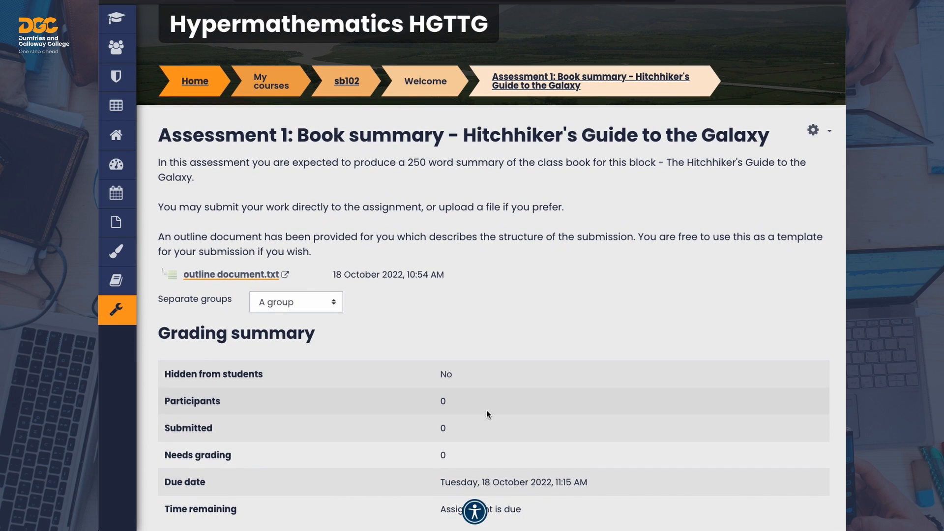
pyautogui.click(308, 305)
pyautogui.click(306, 286)
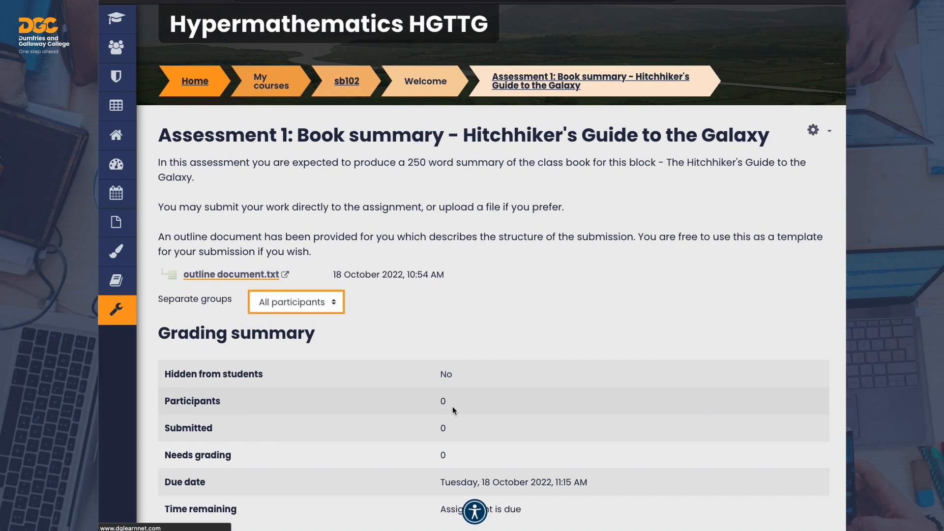
# Step: Open the full list of submissions for the book summary assessment
pyautogui.scroll(-1, 436, 391)
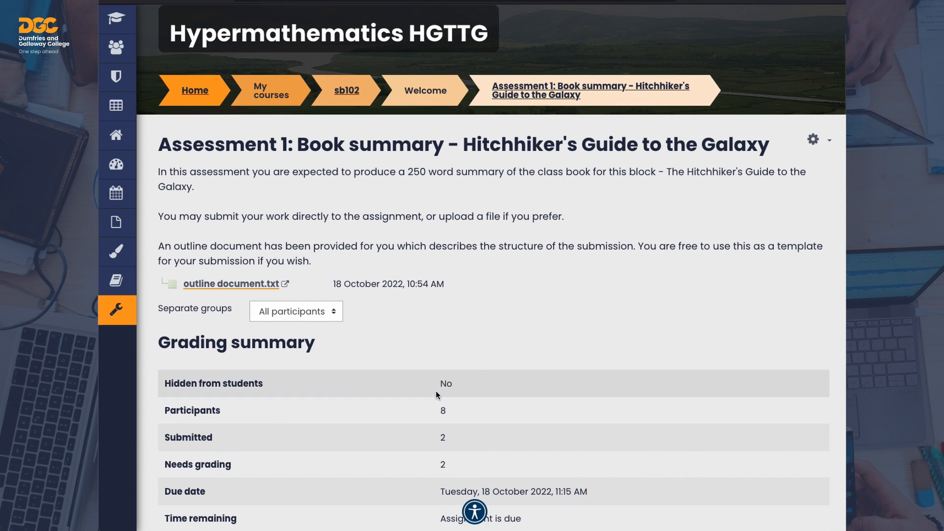
pyautogui.scroll(-2, 447, 375)
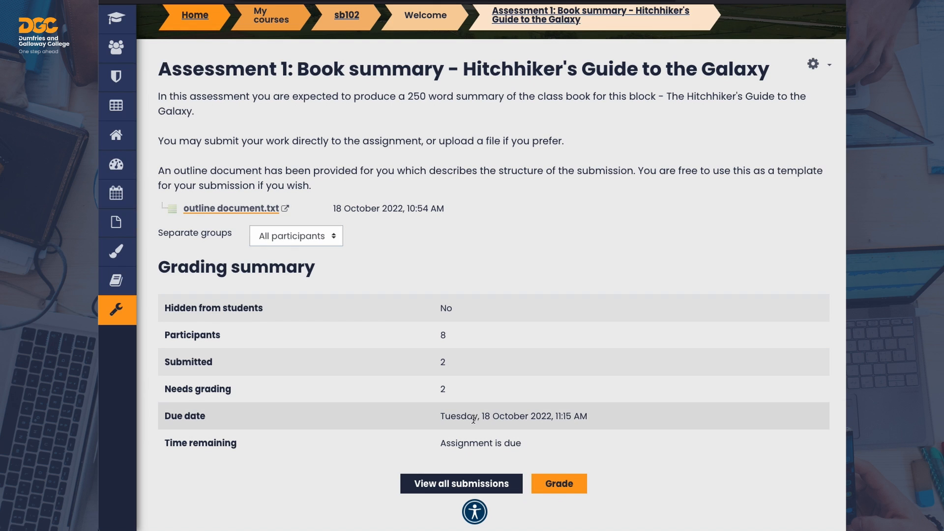
pyautogui.click(471, 485)
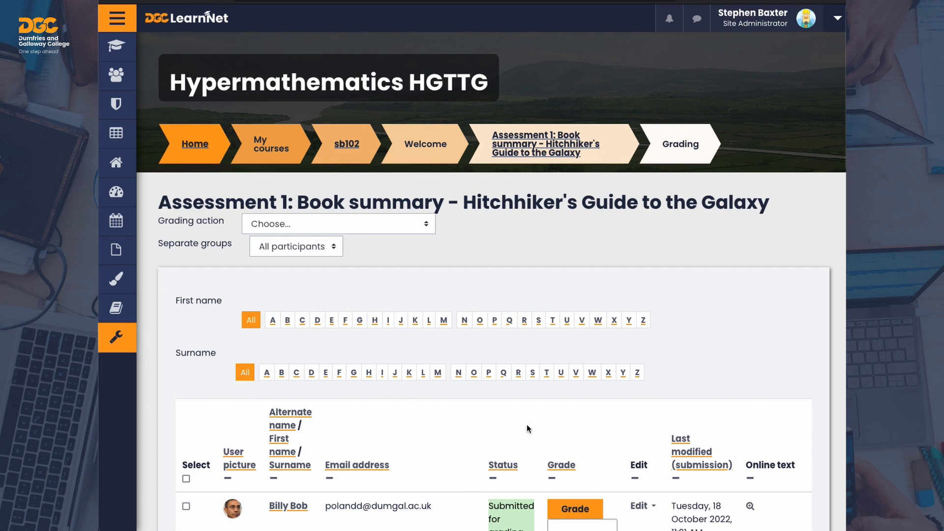
# Step: Examine the students' submission statuses in the grading table and the edit options offered for the late submission
pyautogui.scroll(-4, 527, 423)
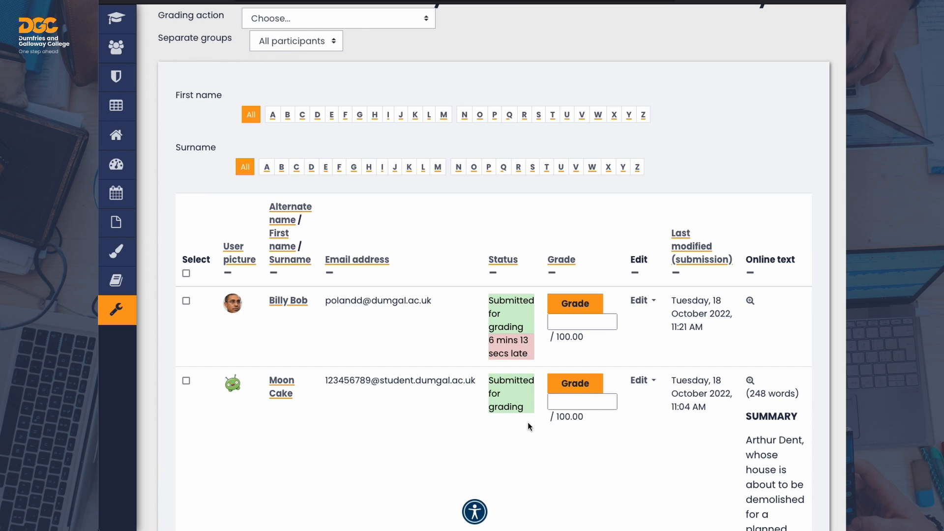
pyautogui.scroll(-1, 527, 422)
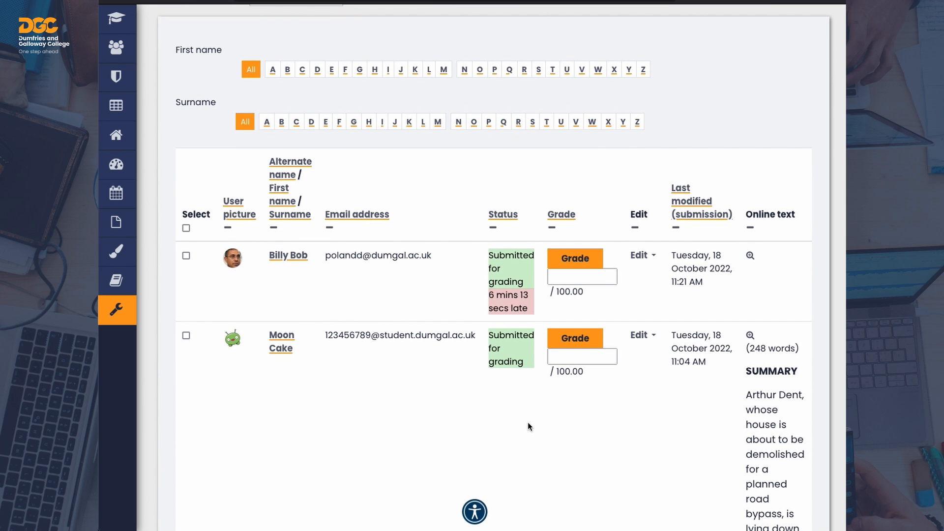
pyautogui.scroll(-1, 527, 422)
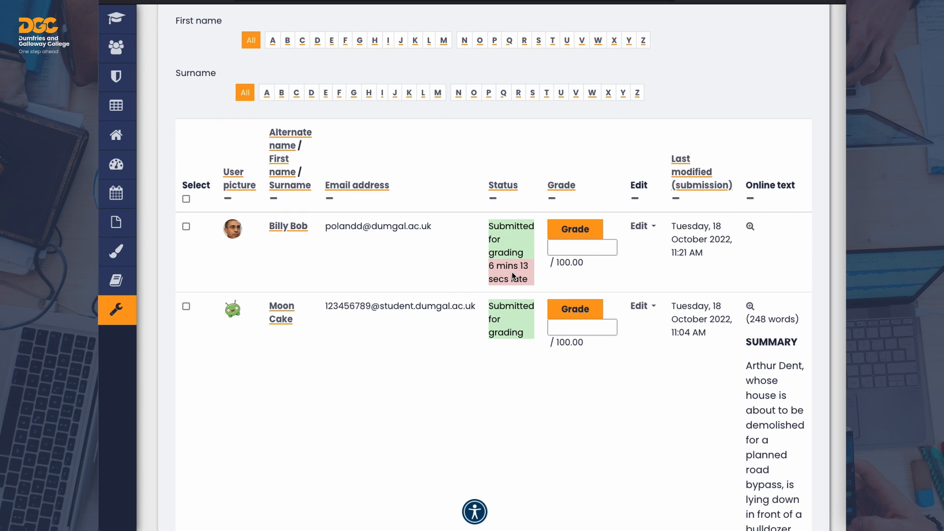
pyautogui.scroll(1, 512, 276)
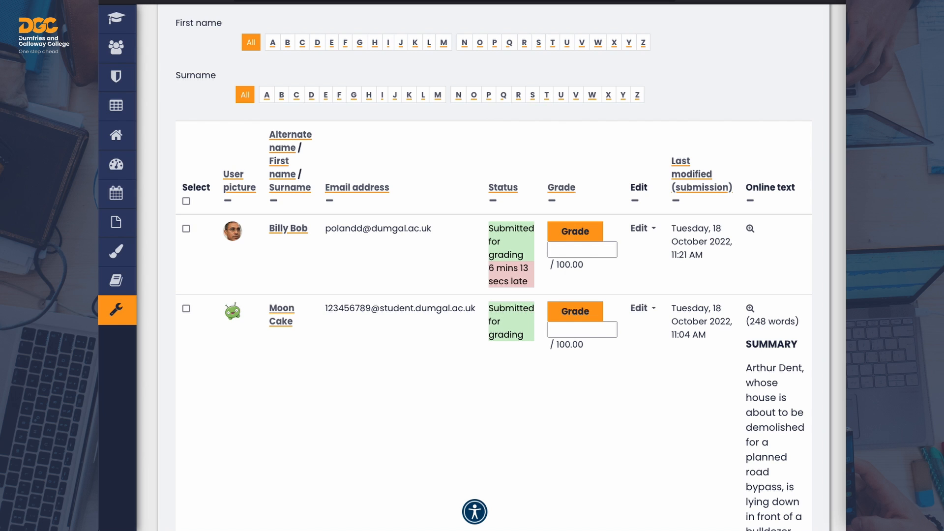
pyautogui.hscroll(2, 586, 274)
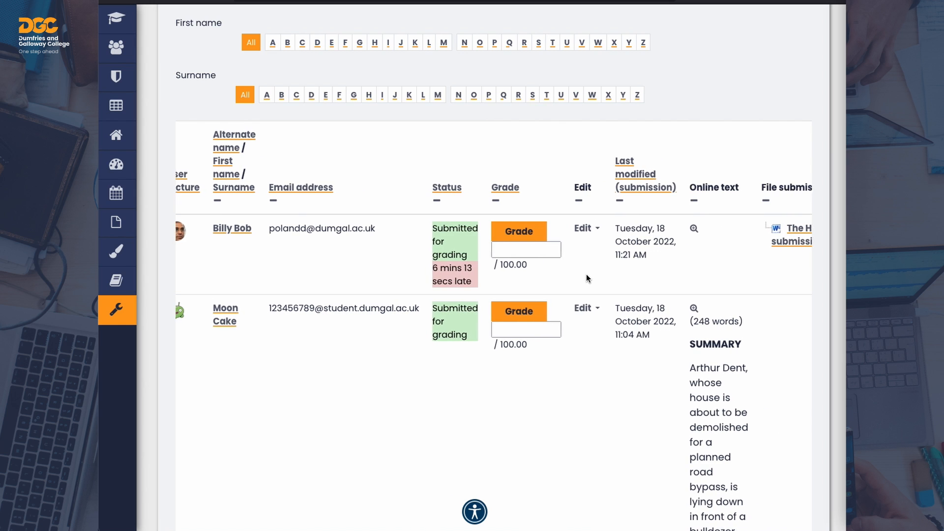
pyautogui.click(585, 229)
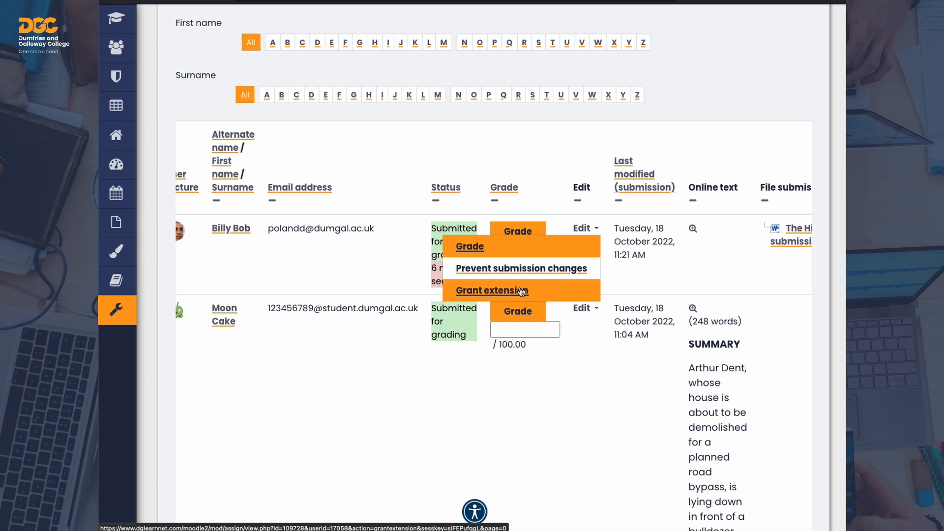
pyautogui.press('Escape')
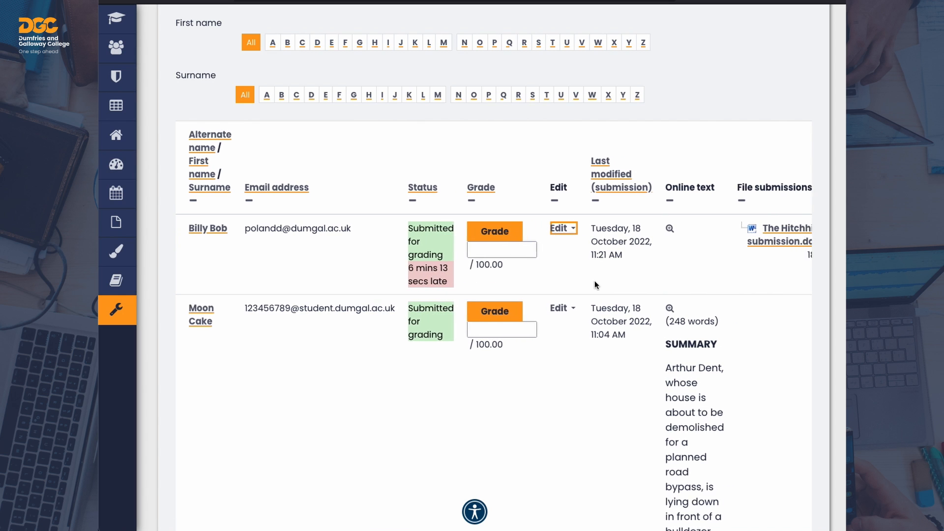
# Step: Read the full online text of the 248-word submission, and return to the grading table
pyautogui.hscroll(3, 595, 280)
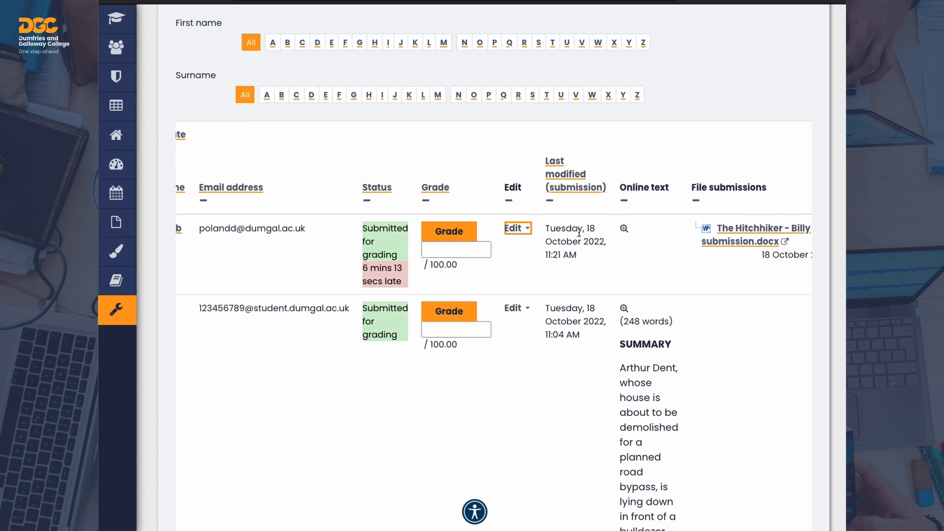
pyautogui.hscroll(3, 597, 287)
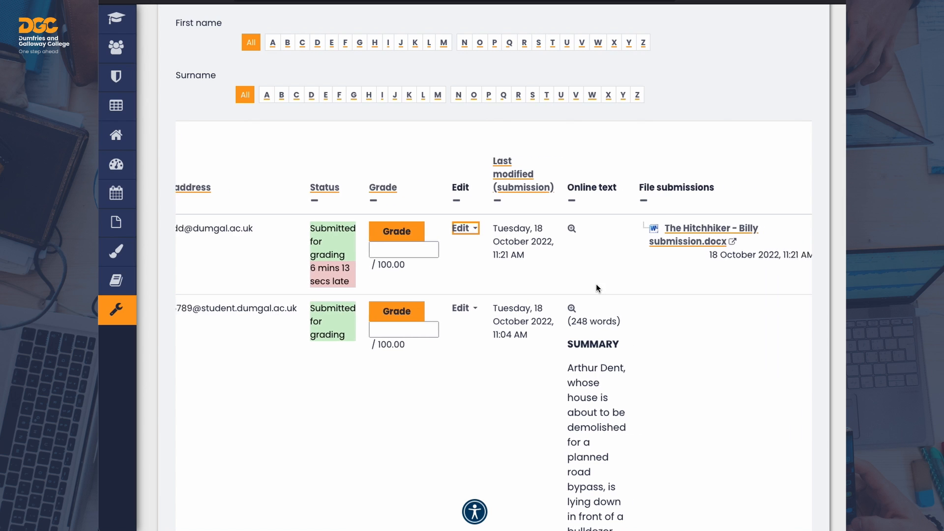
pyautogui.hscroll(2, 596, 288)
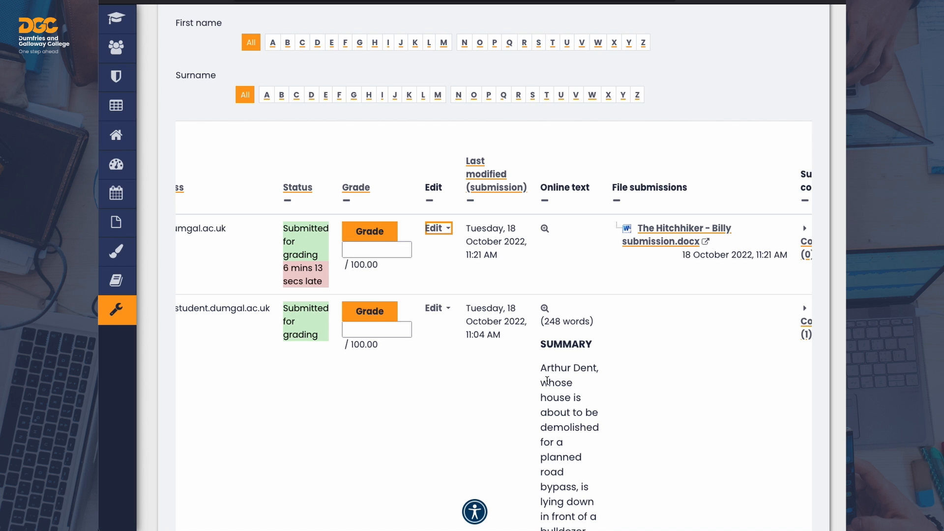
pyautogui.click(545, 309)
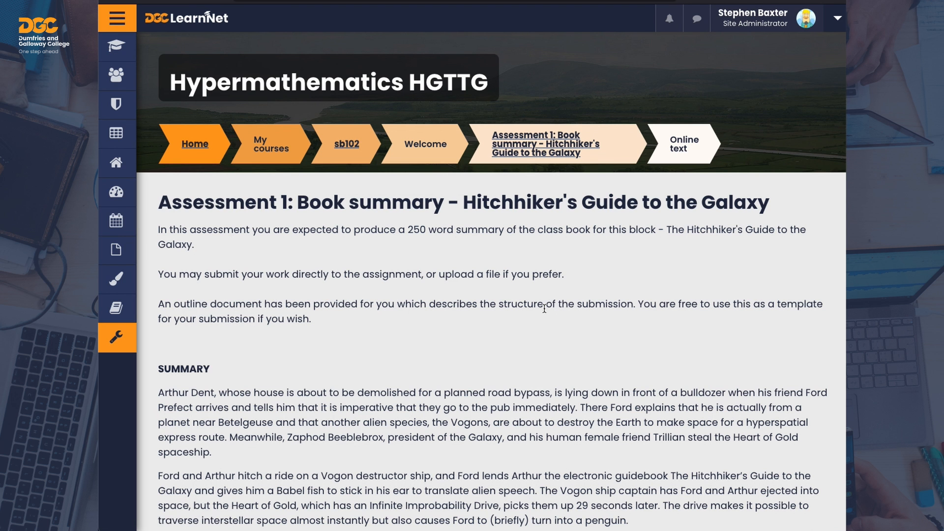
pyautogui.scroll(-2, 547, 312)
pyautogui.scroll(-1, 545, 312)
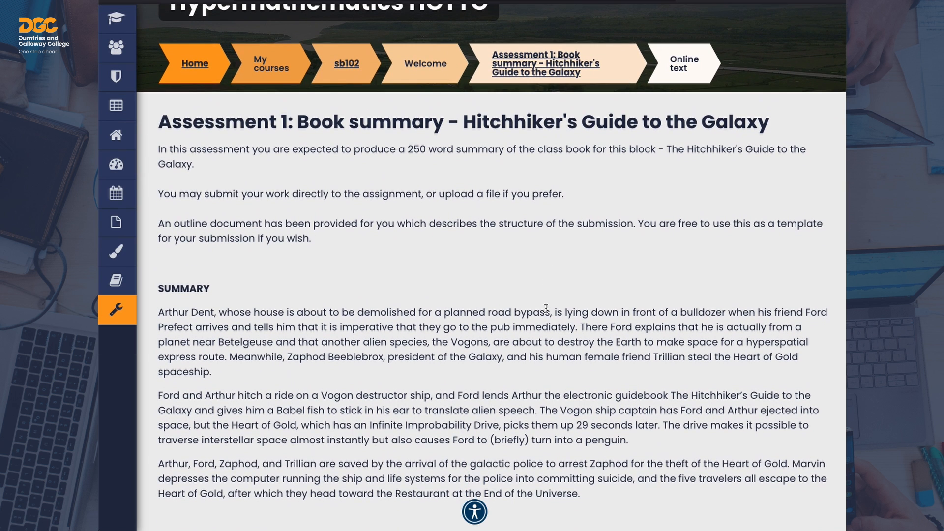
pyautogui.scroll(-1, 546, 308)
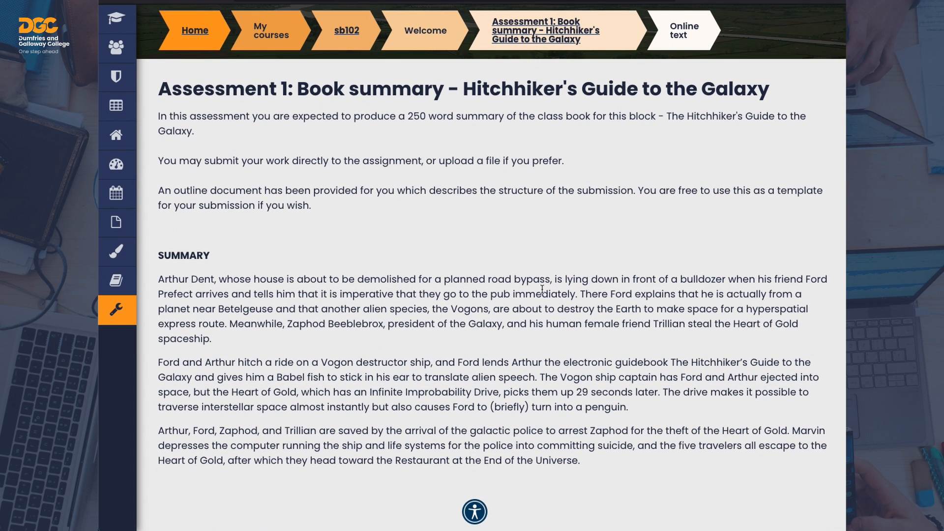
pyautogui.scroll(-2, 613, 360)
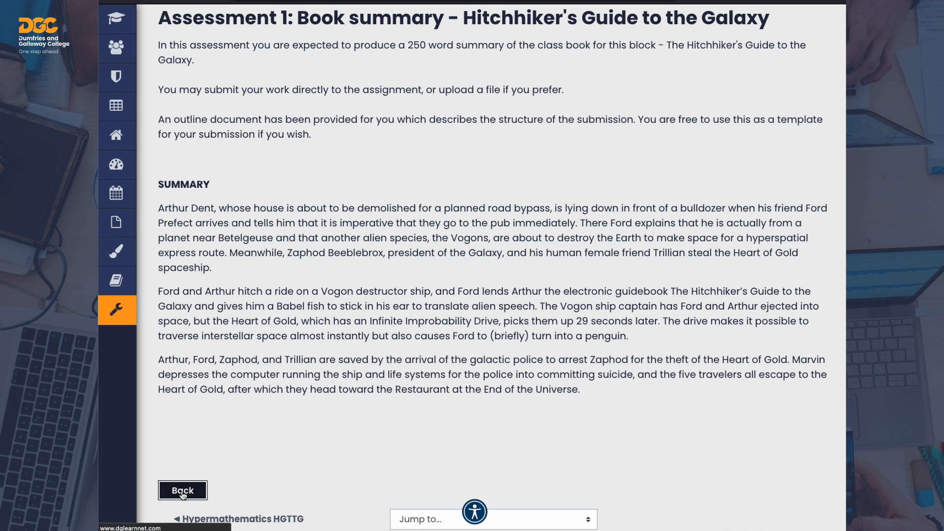
pyautogui.click(182, 490)
# Step: Expand the submission comments on the 248-word online text submission and read the student's comment
pyautogui.scroll(-4, 317, 435)
pyautogui.scroll(-5, 317, 435)
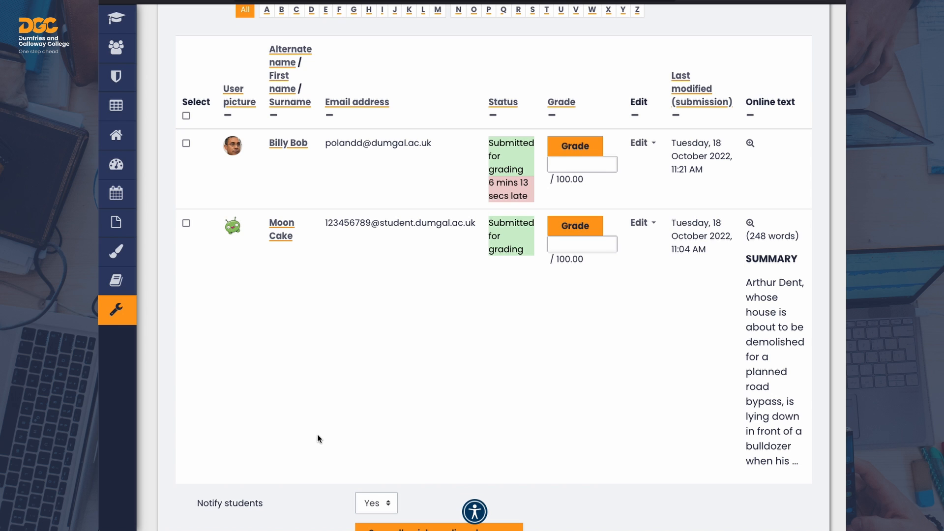
pyautogui.hscroll(2, 341, 412)
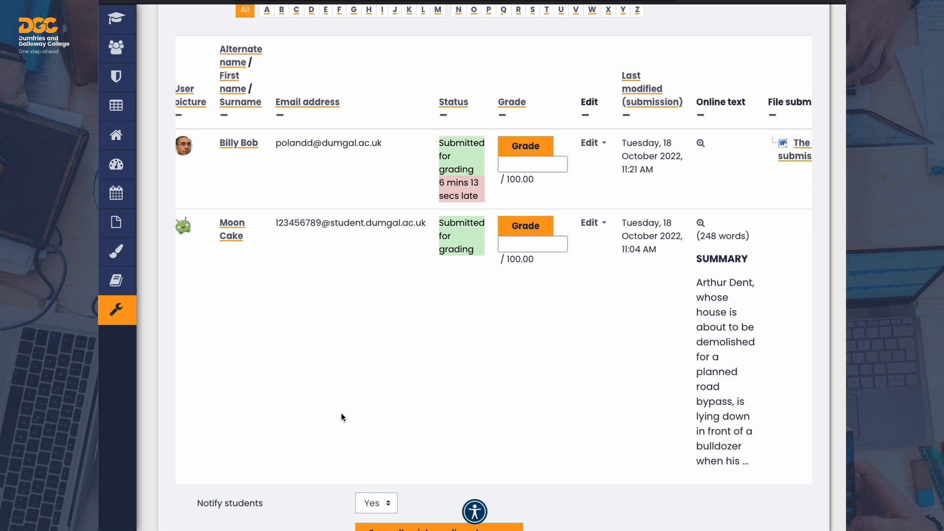
pyautogui.hscroll(5, 342, 417)
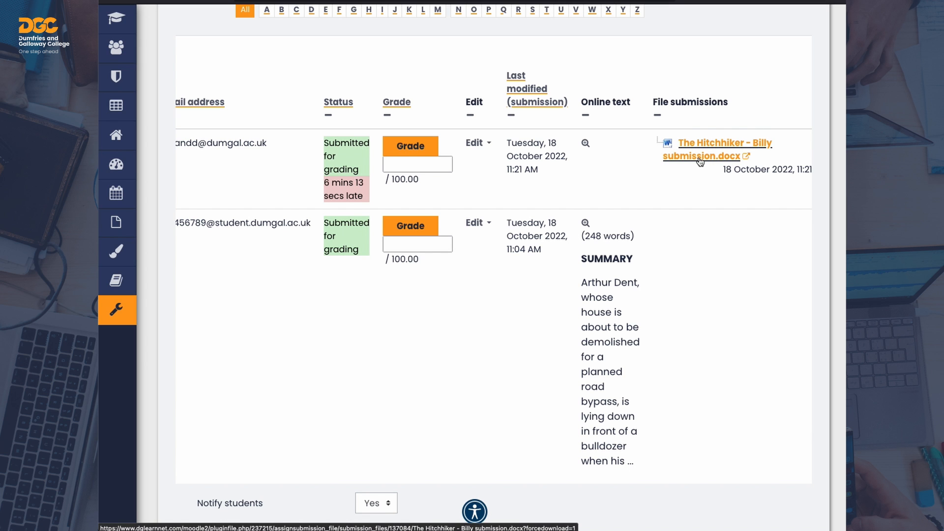
pyautogui.hscroll(7, 701, 161)
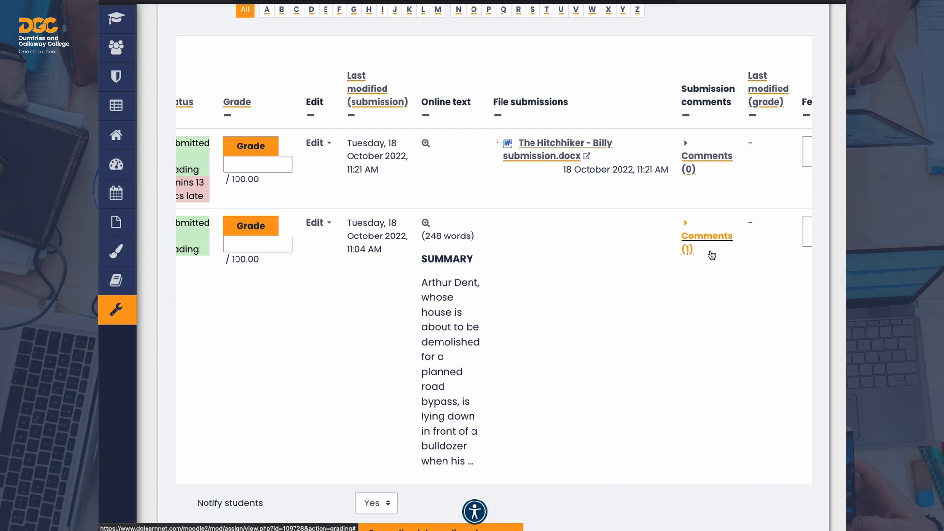
pyautogui.click(698, 243)
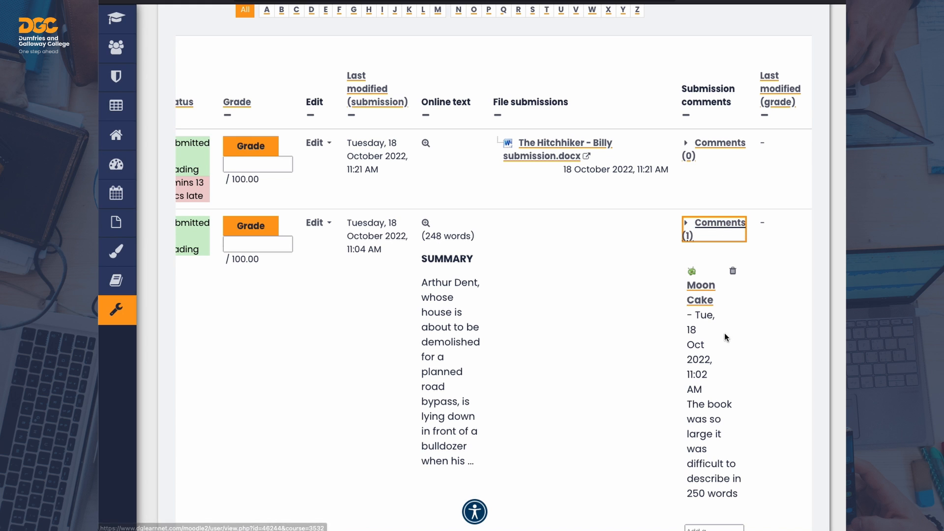
pyautogui.scroll(-2, 721, 375)
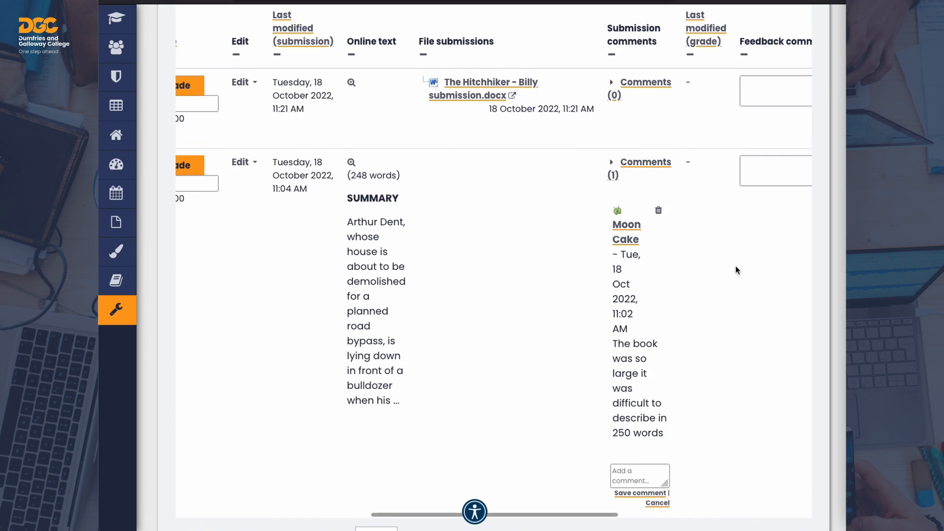
# Step: Examine the grading table's remaining columns, including the feedback comments fields and PDF annotation
pyautogui.hscroll(1, 736, 270)
pyautogui.hscroll(3, 736, 270)
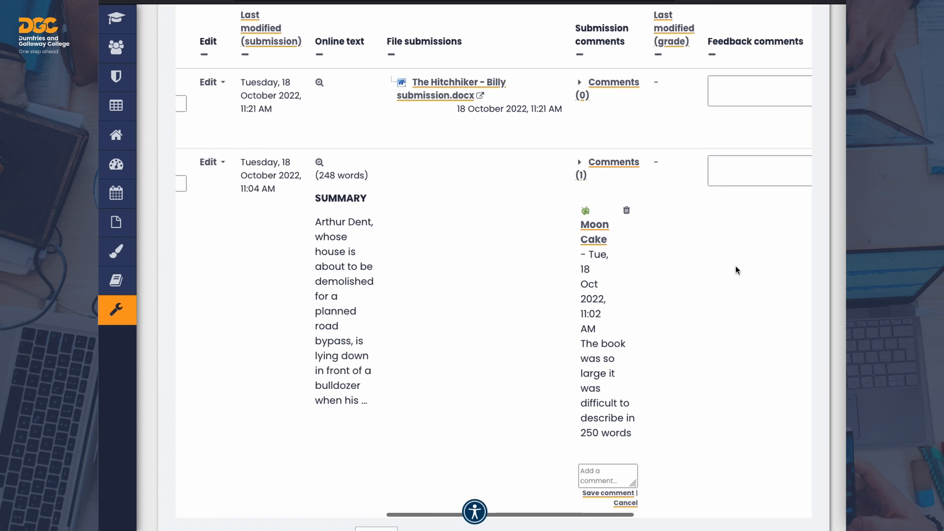
pyautogui.hscroll(1, 736, 270)
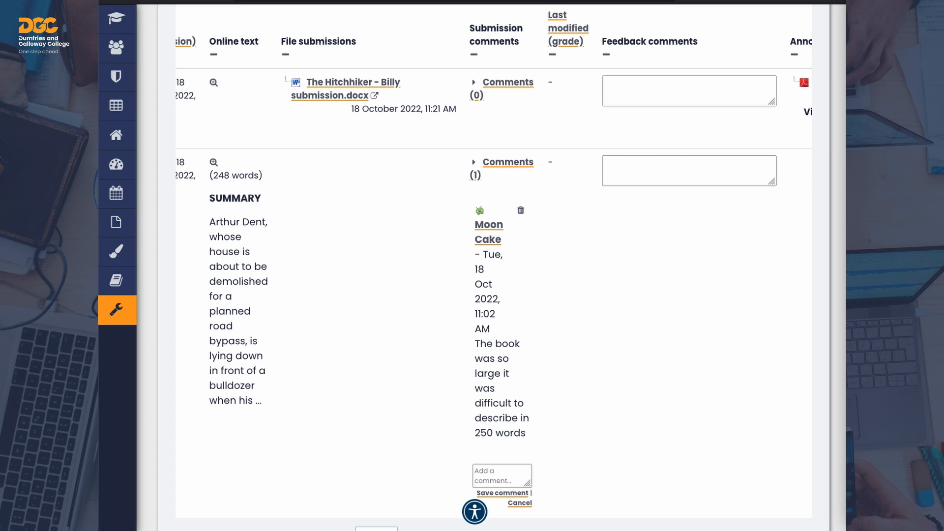
pyautogui.hscroll(8, 701, 246)
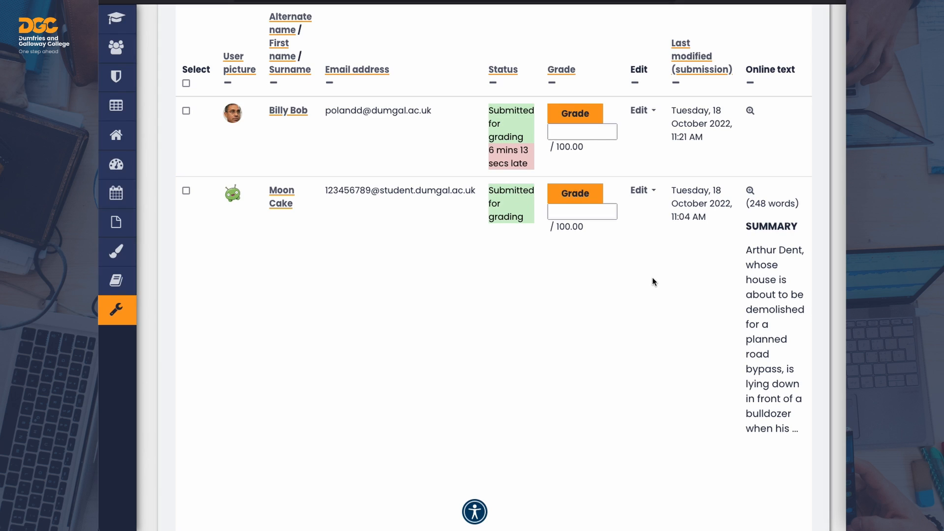
# Step: Grade the 248-word online text submission 70 out of 100 with the feedback comment "Good summary right on the word limit!"
pyautogui.click(573, 211)
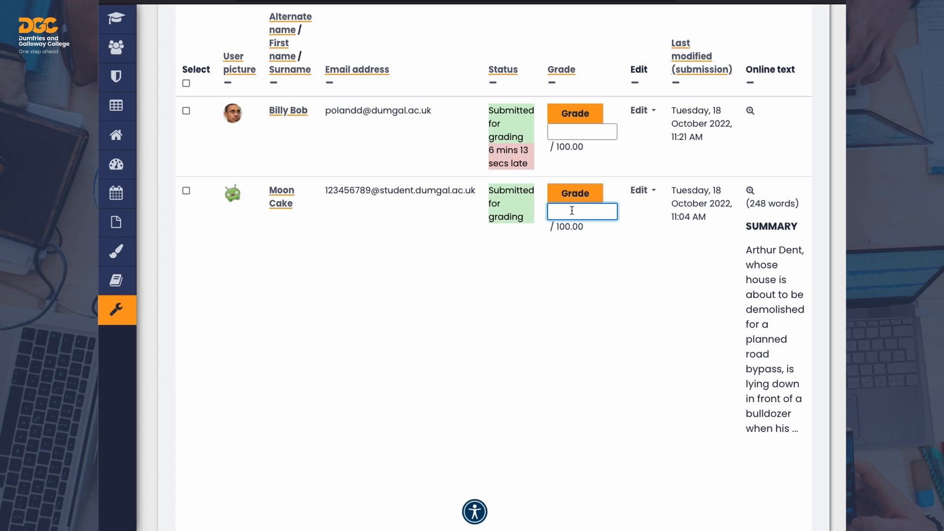
pyautogui.write('70')
pyautogui.hscroll(3, 611, 281)
pyautogui.hscroll(9, 611, 281)
pyautogui.hscroll(3, 611, 285)
pyautogui.click(570, 198)
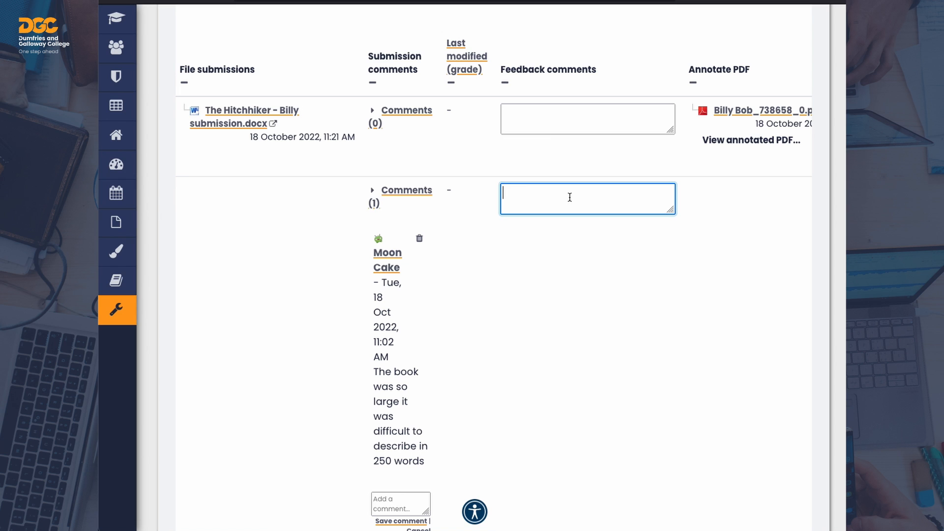
pyautogui.write('Good summary right on the word limit!')
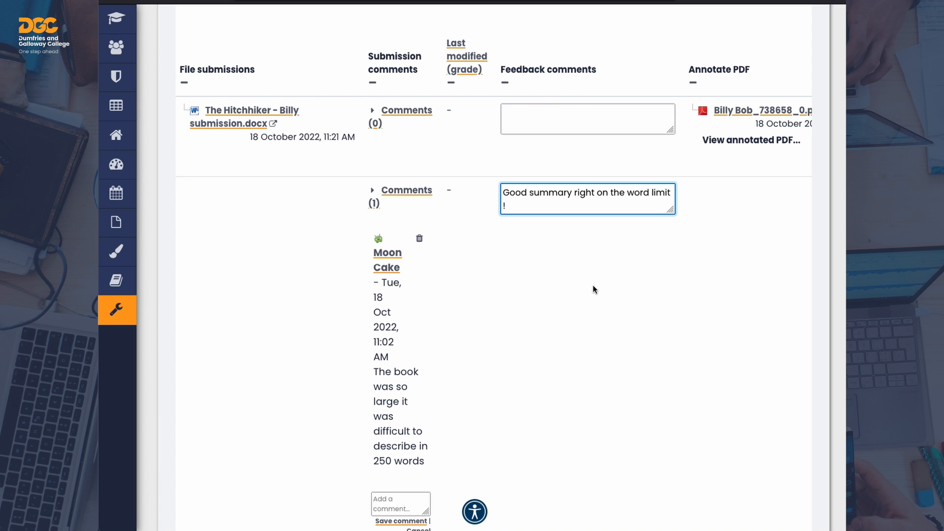
# Step: Save all quick grading changes with student notification left on, and return to the grading table
pyautogui.hscroll(-8, 593, 285)
pyautogui.scroll(-4, 592, 285)
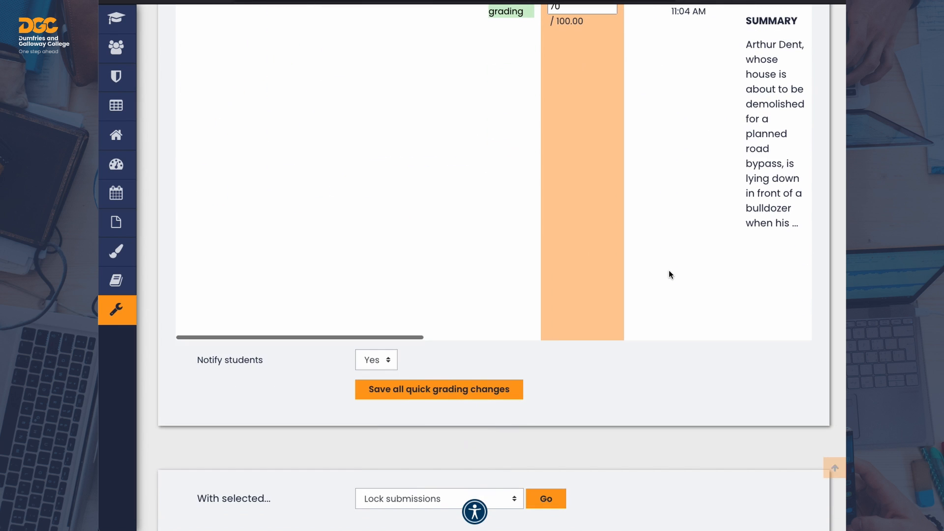
pyautogui.click(438, 391)
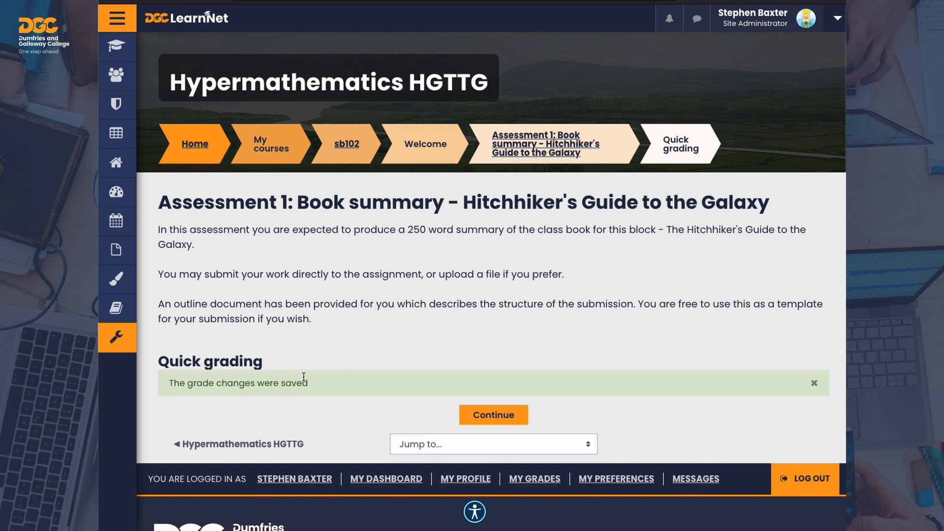
pyautogui.click(494, 415)
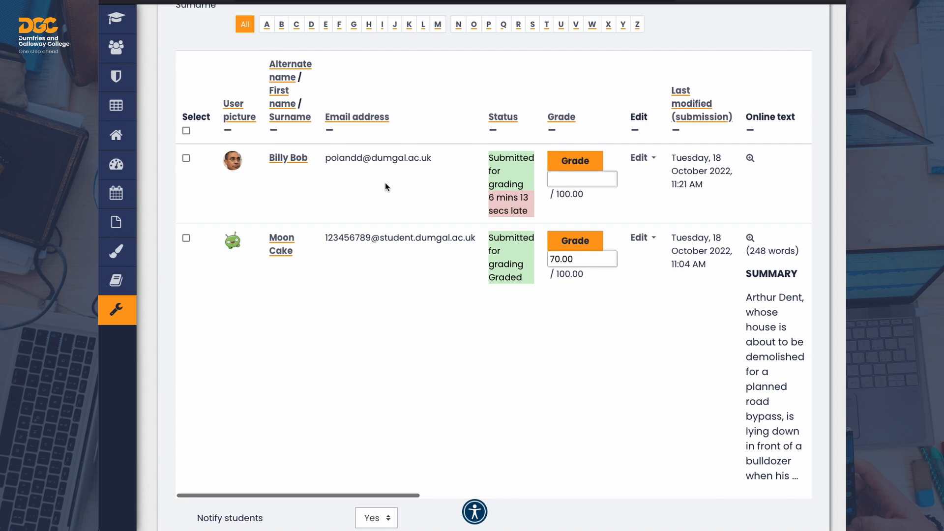
# Step: Open the late, ungraded Word document submission for grading and review its second page and the grading form
pyautogui.hscroll(5, 386, 185)
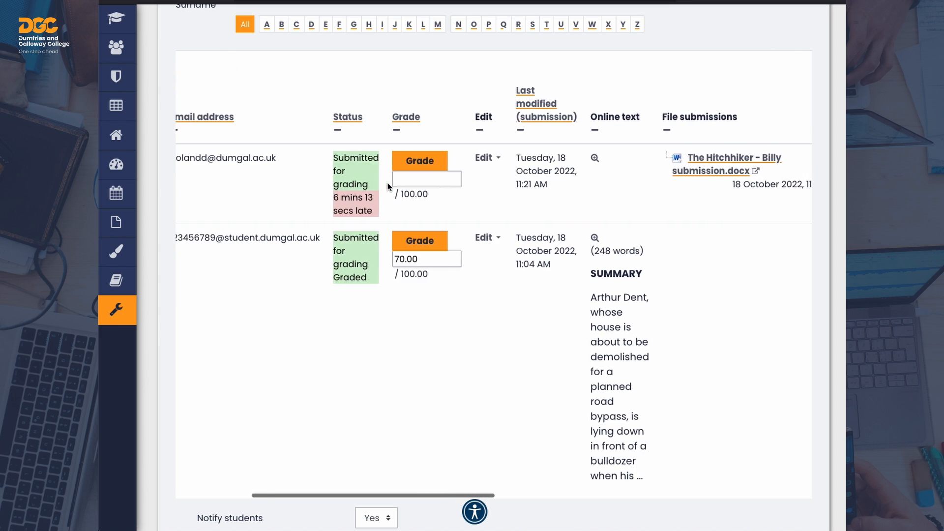
pyautogui.hscroll(1, 389, 187)
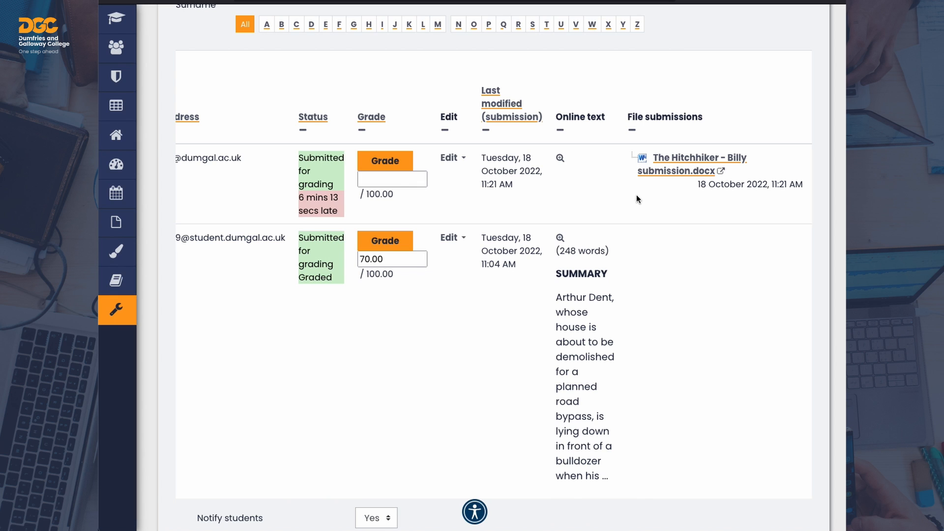
pyautogui.click(382, 163)
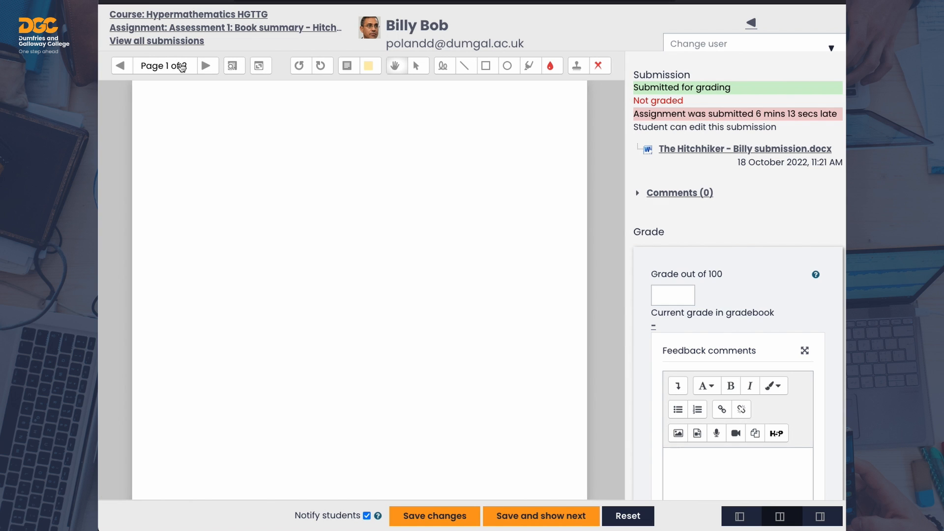
pyautogui.click(207, 69)
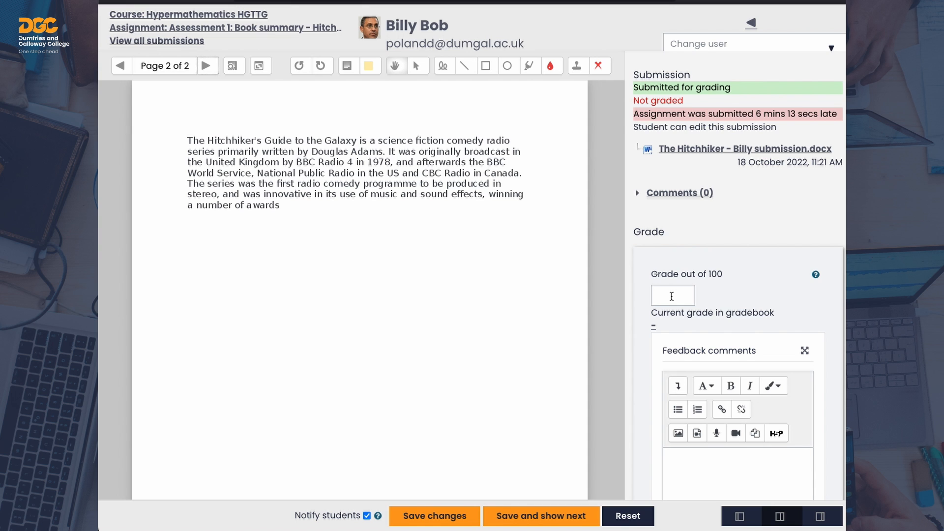
pyautogui.scroll(-2, 714, 384)
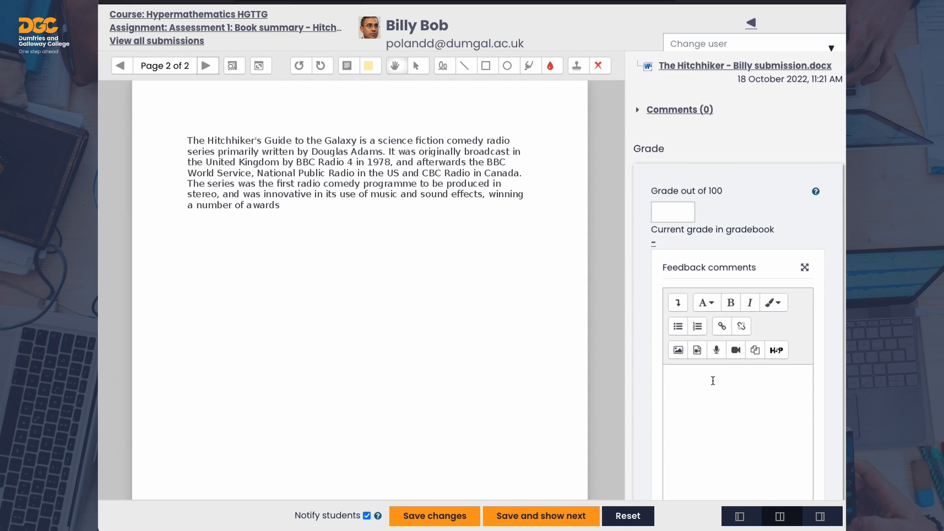
pyautogui.scroll(-4, 714, 383)
pyautogui.scroll(-3, 715, 383)
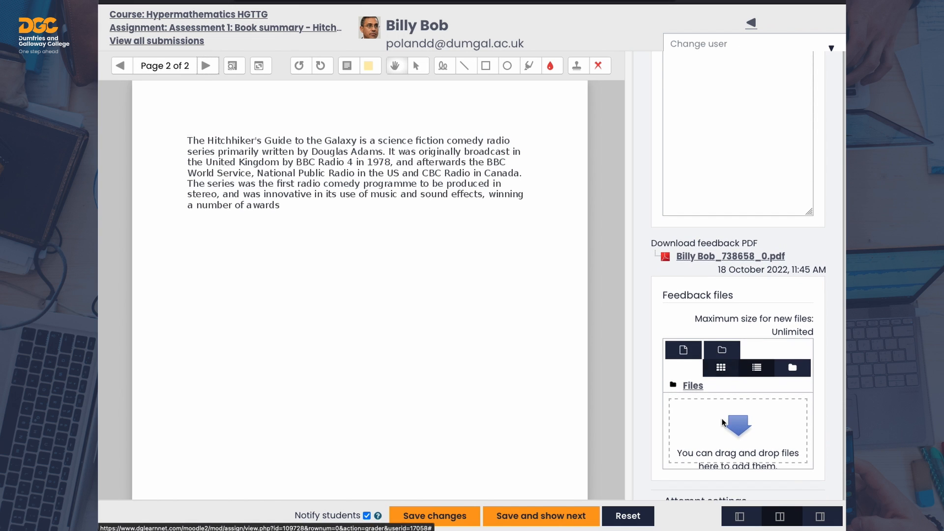
pyautogui.scroll(7, 716, 404)
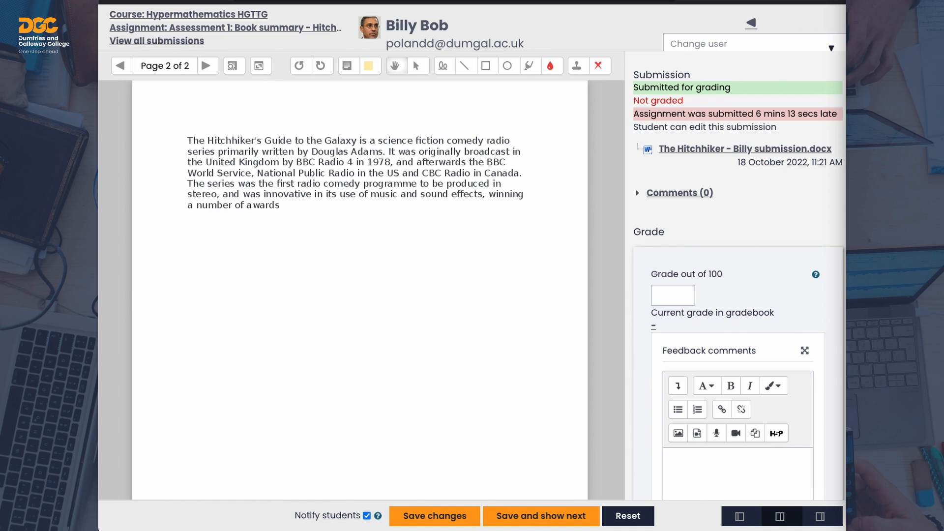
# Step: Highlight the word "radio" in the submission's first line and add the comment "This is about the radio show" beside it
pyautogui.click(529, 65)
pyautogui.moveTo(488, 141); pyautogui.dragTo(509, 141)
pyautogui.click(345, 67)
pyautogui.click(513, 132)
pyautogui.write('This is about the radio show')
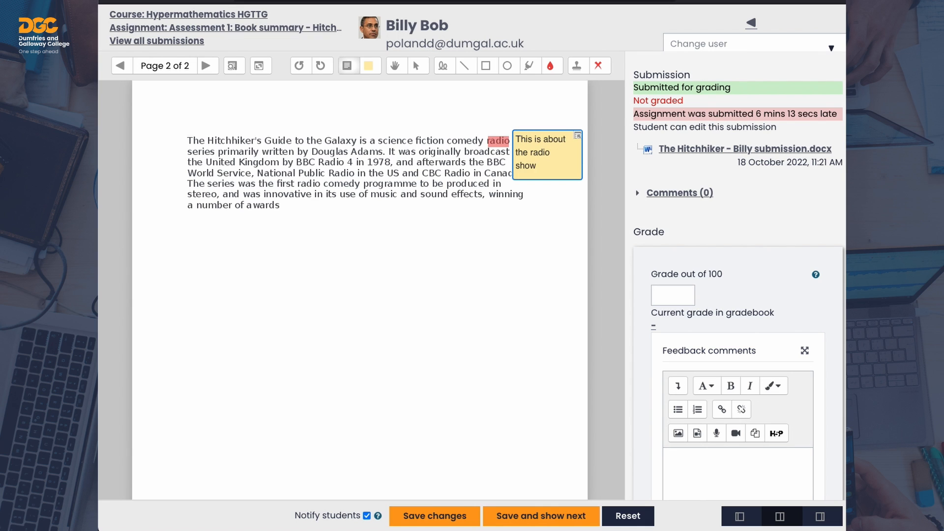
pyautogui.click(543, 231)
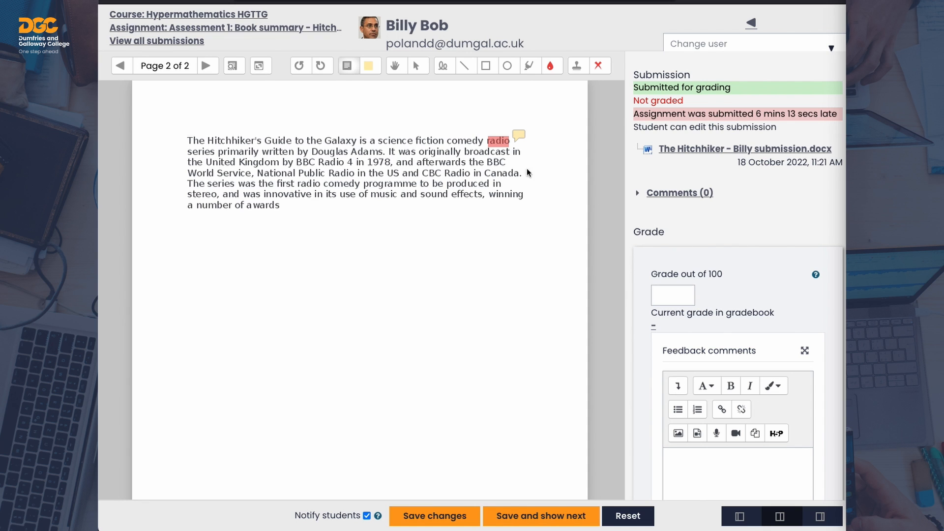
# Step: Reopen the comment beside "radio" to view its options, and try selecting the highlight on that word
pyautogui.click(518, 135)
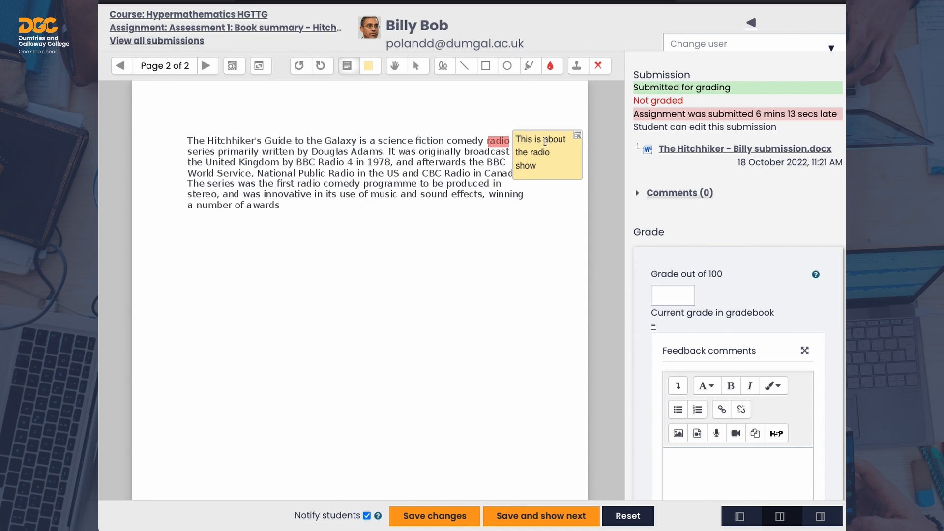
pyautogui.click(578, 139)
pyautogui.click(502, 133)
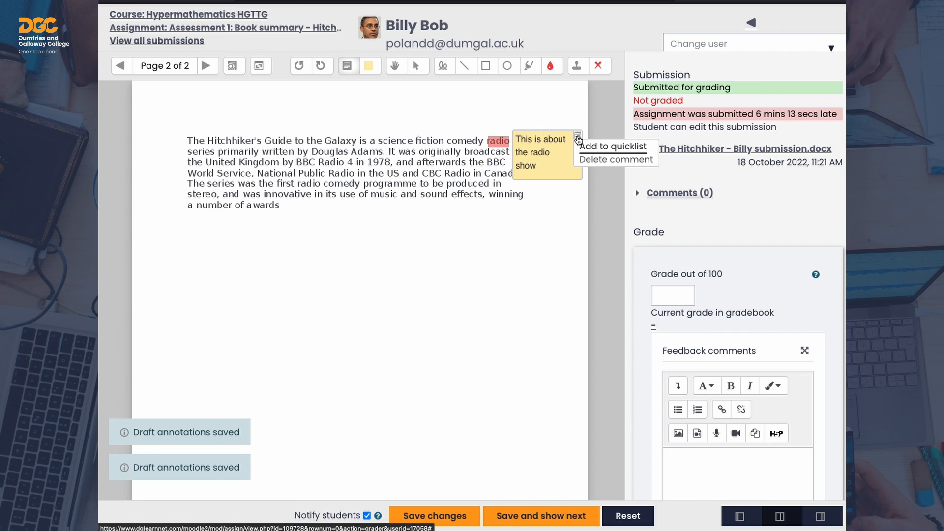
pyautogui.click(416, 68)
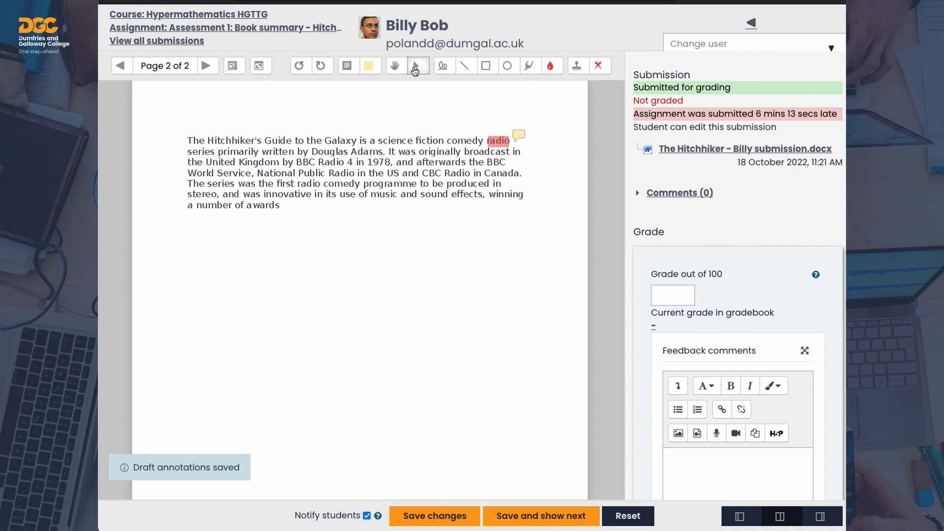
pyautogui.click(498, 141)
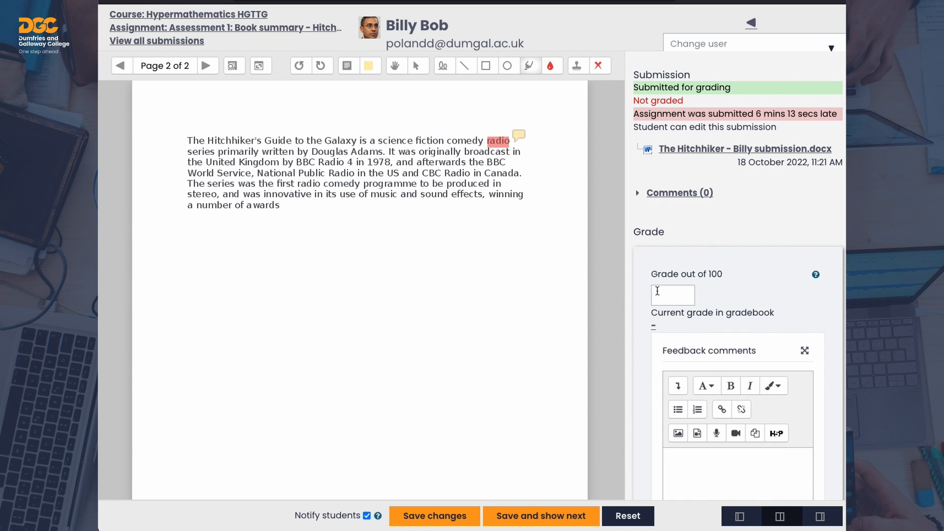
# Step: Grade the submission 20 out of 100 with feedback "This is too short and is also about the radio show, not the book." and save the changes
pyautogui.click(665, 293)
pyautogui.write('20')
pyautogui.scroll(-2, 714, 360)
pyautogui.click(714, 361)
pyautogui.write('This is too short and is also about the radio sho')
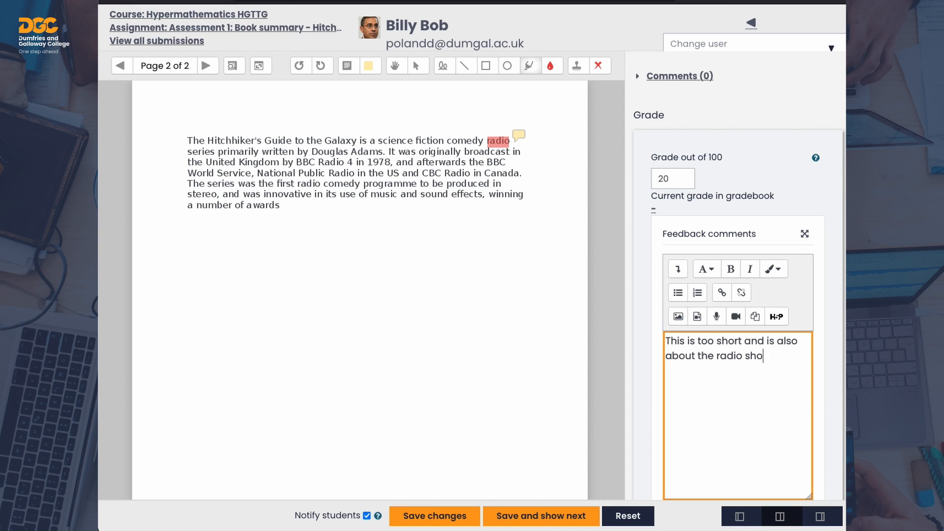
pyautogui.write('w, not the book.')
pyautogui.scroll(-3, 738, 295)
pyautogui.scroll(-2, 359, 295)
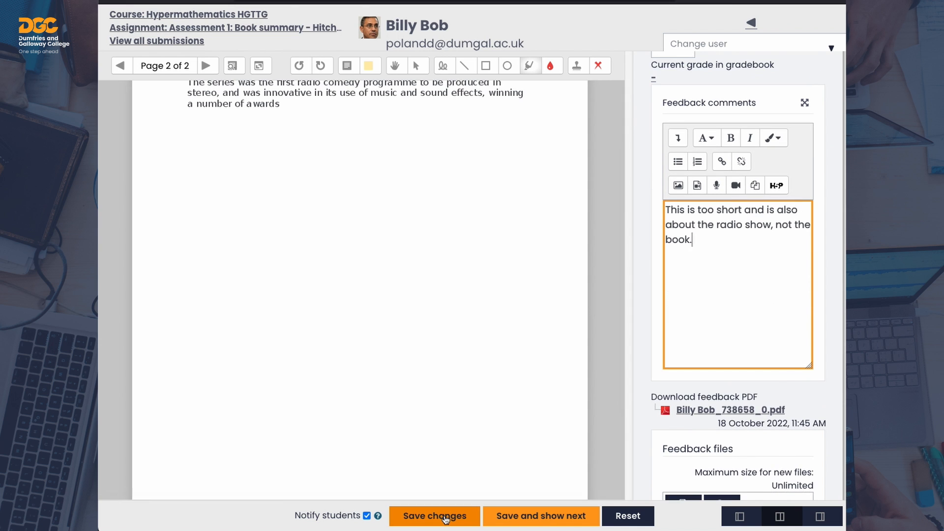
pyautogui.click(445, 517)
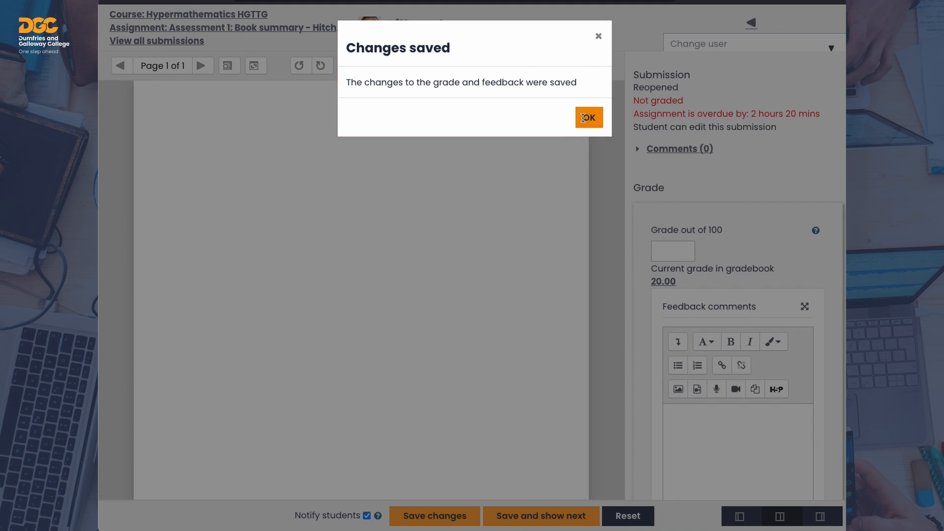
pyautogui.click(579, 122)
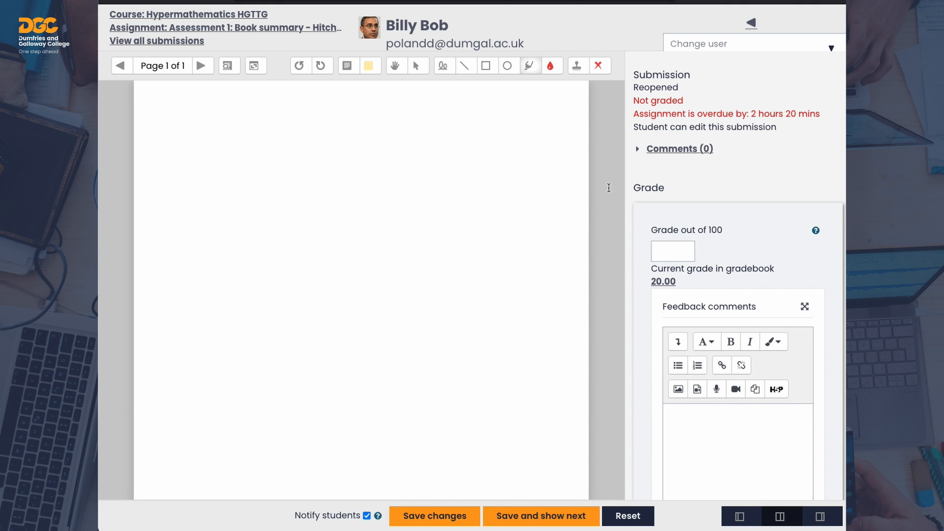
# Step: Switch to the other student's submission, and return through the assignment page to the table of all submissions
pyautogui.click(754, 30)
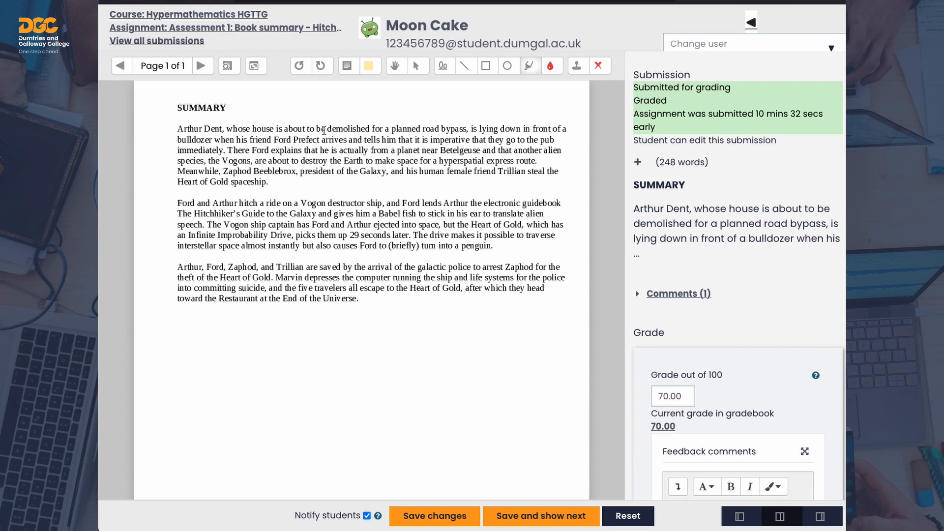
pyautogui.click(219, 32)
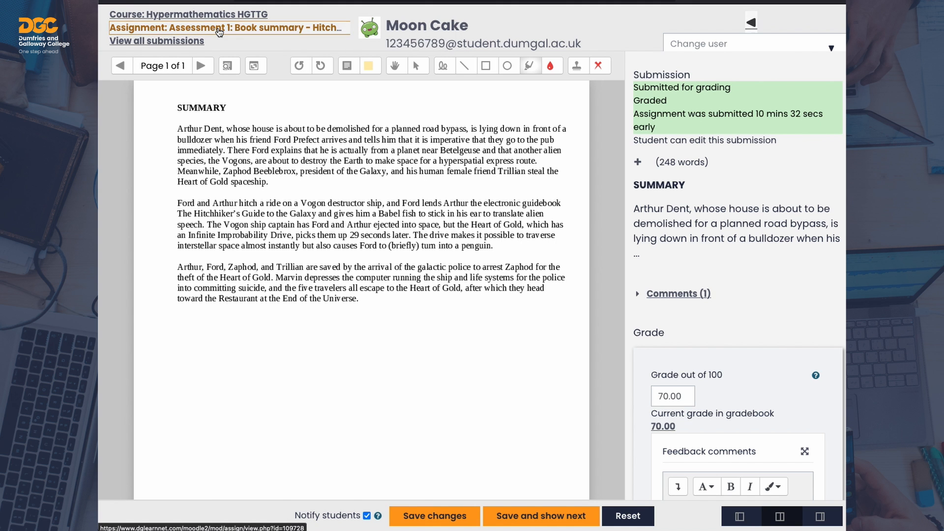
pyautogui.scroll(-5, 400, 194)
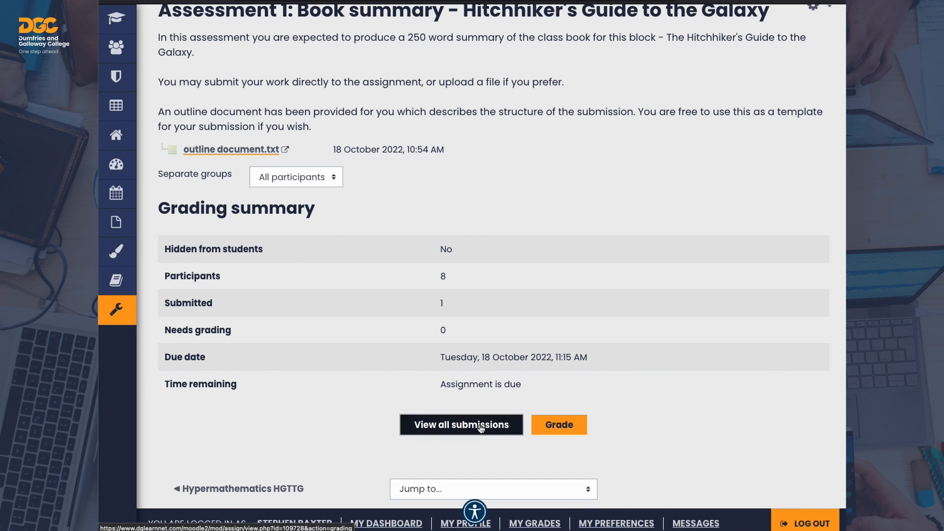
pyautogui.click(479, 425)
pyautogui.scroll(-8, 479, 424)
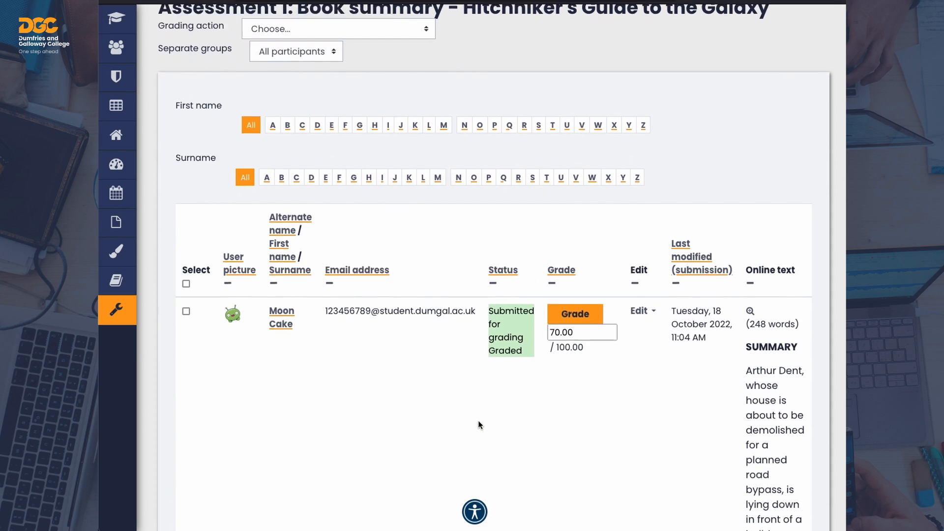
pyautogui.scroll(5, 479, 425)
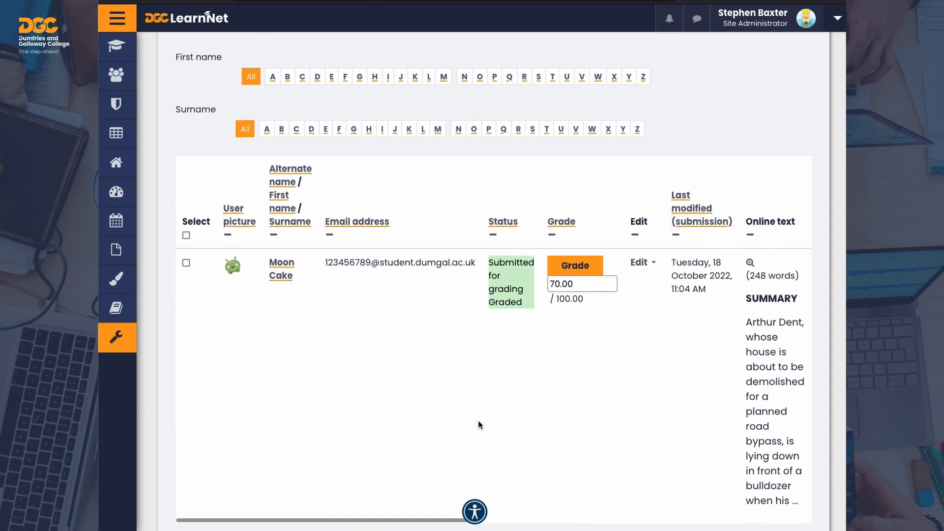
pyautogui.scroll(-10, 479, 423)
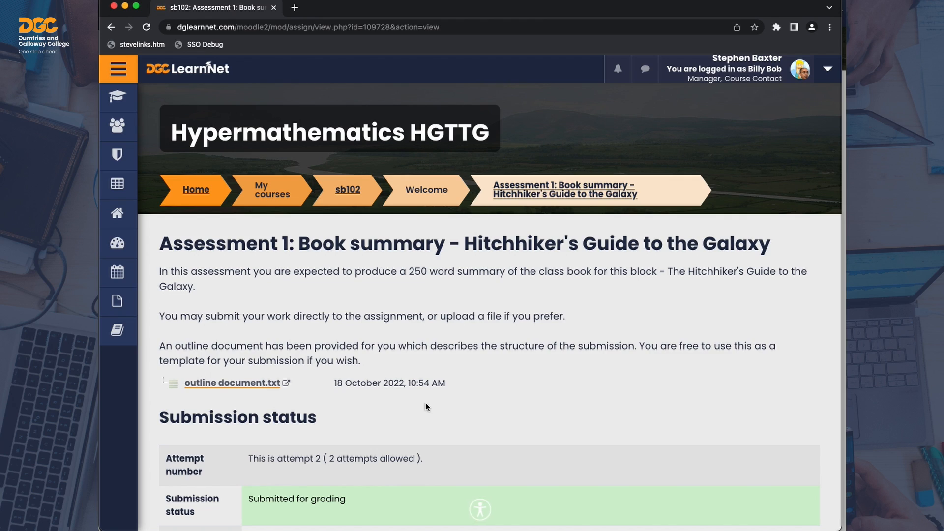
# Step: Grade the resubmitted document 50 out of 100 with the feedback "Closer to what is required but still only covers a small amount of the story."
pyautogui.scroll(-5, 426, 402)
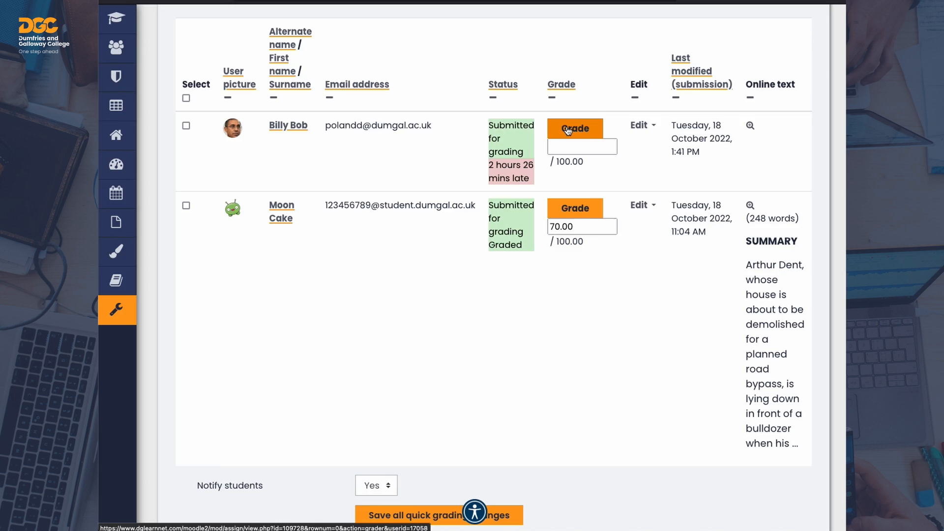
pyautogui.click(567, 127)
pyautogui.click(673, 309)
pyautogui.write('50')
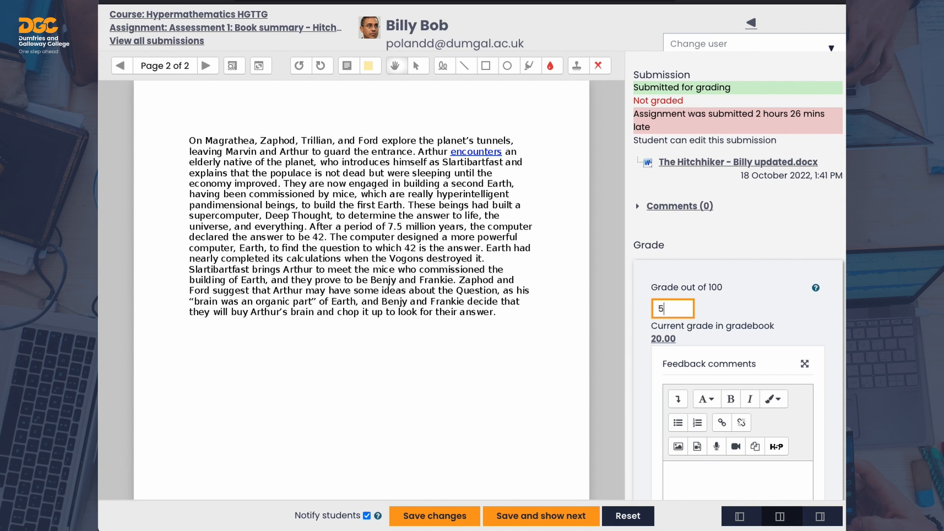
pyautogui.scroll(-2, 689, 344)
pyautogui.click(722, 394)
pyautogui.write('Closer to what is required ')
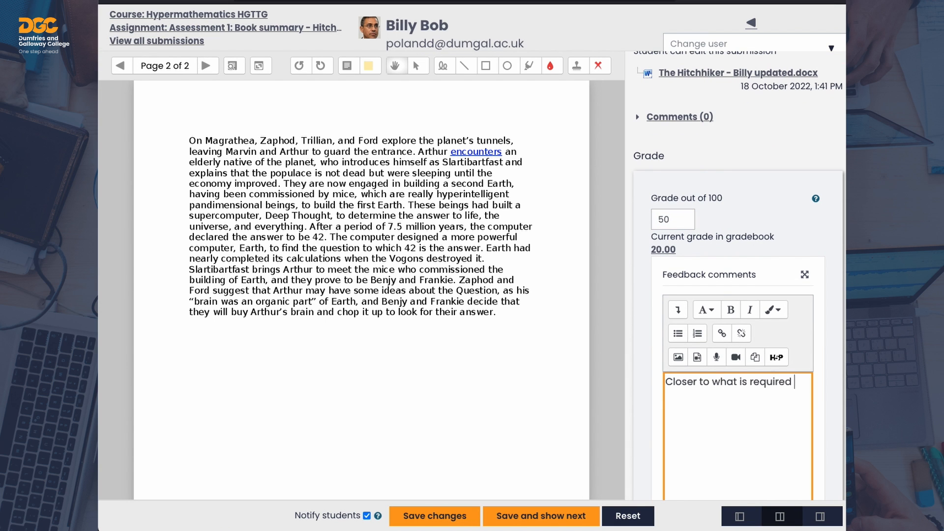
pyautogui.write('but still only covers a small amount of the story.')
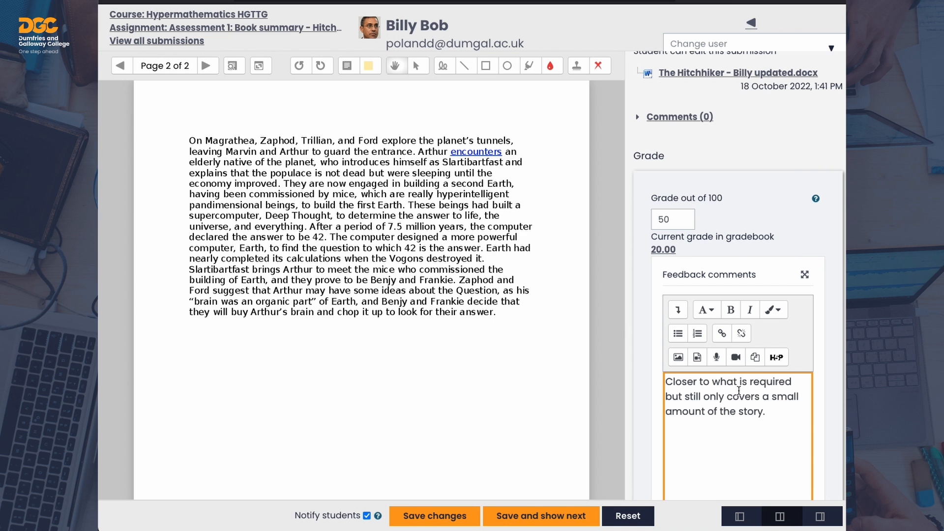
# Step: Add the comment "This happens later in the story" at the opening words of the resubmission's second page and save the changes
pyautogui.click(347, 66)
pyautogui.moveTo(187, 137); pyautogui.dragTo(253, 146)
pyautogui.write('This happens later in the story')
pyautogui.click(347, 286)
pyautogui.click(449, 516)
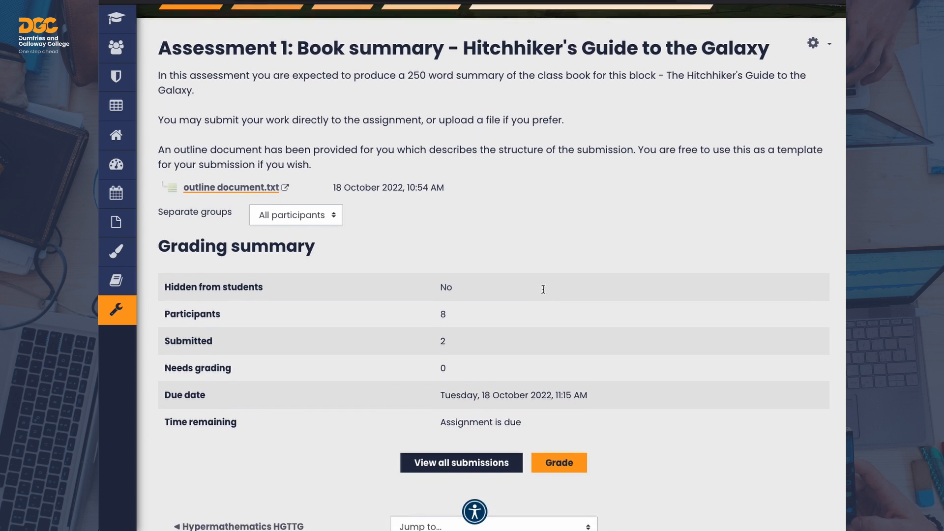
# Step: View all submissions and examine both students' grades, feedback comments, annotated PDF and feedback files columns
pyautogui.scroll(-1, 541, 293)
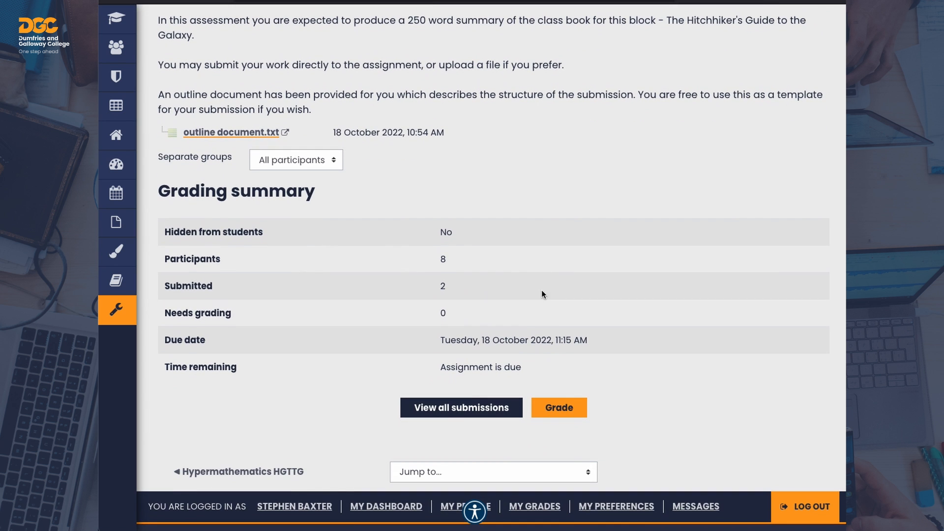
pyautogui.click(463, 415)
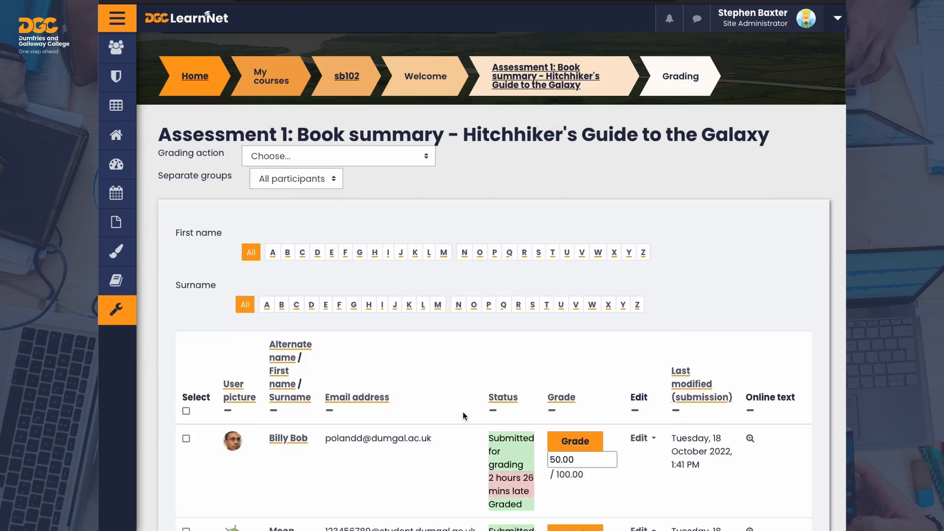
pyautogui.scroll(-5, 462, 413)
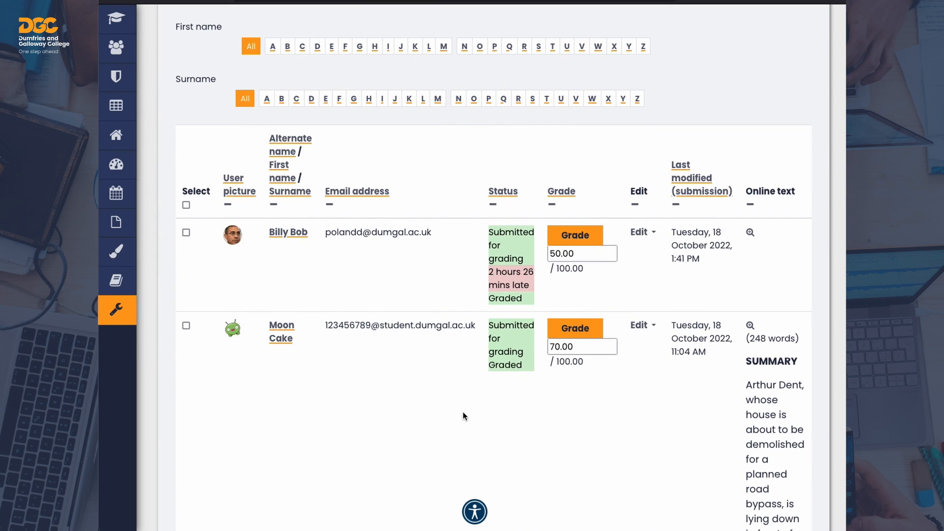
pyautogui.scroll(-2, 463, 415)
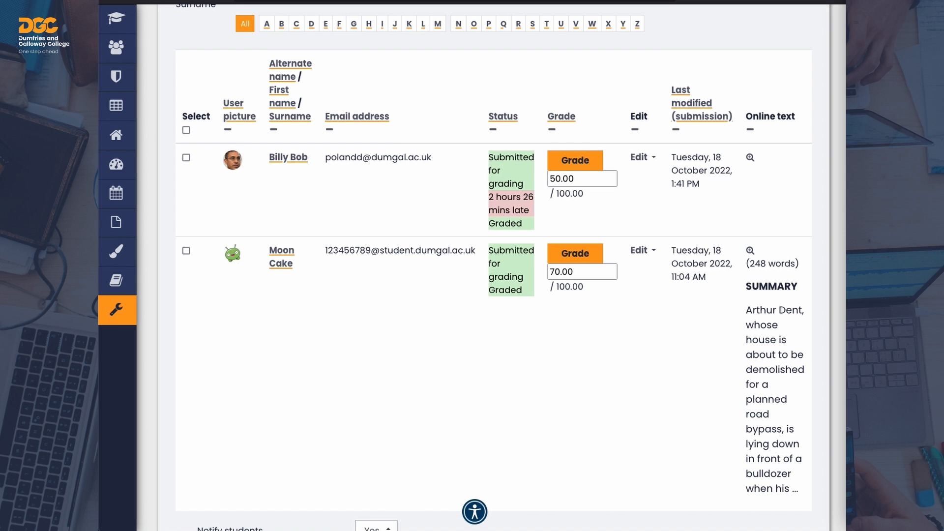
pyautogui.hscroll(10, 731, 364)
pyautogui.hscroll(8, 730, 364)
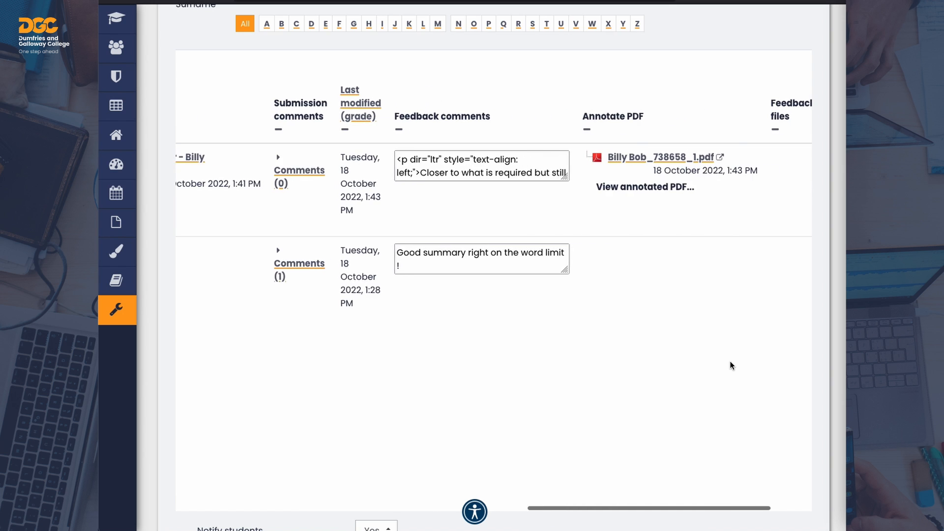
pyautogui.hscroll(5, 731, 366)
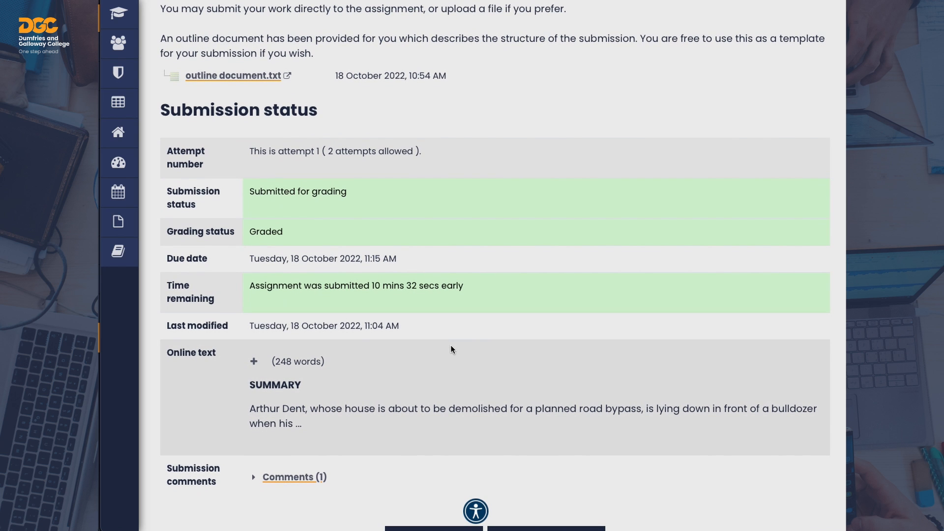
# Step: Review the submission status on the first student's assignment page and expand the submission comments
pyautogui.scroll(-3, 451, 349)
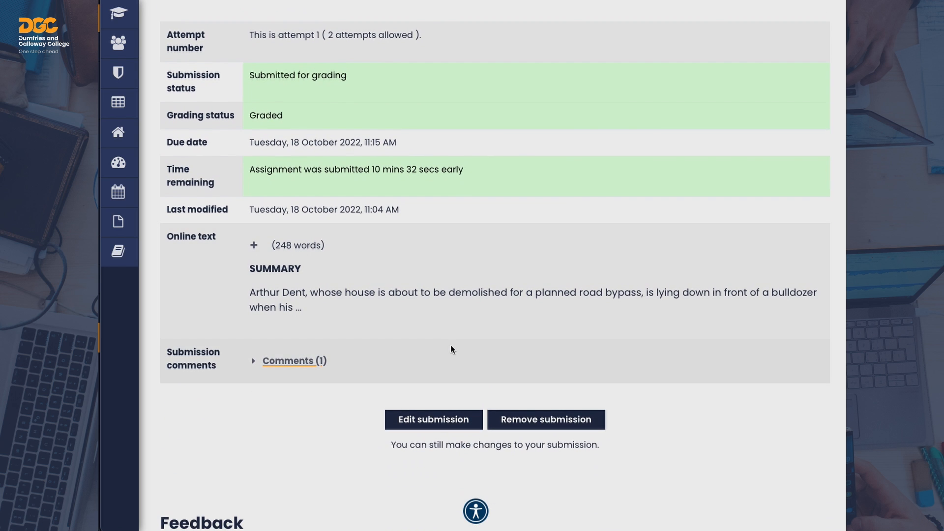
pyautogui.scroll(3, 451, 346)
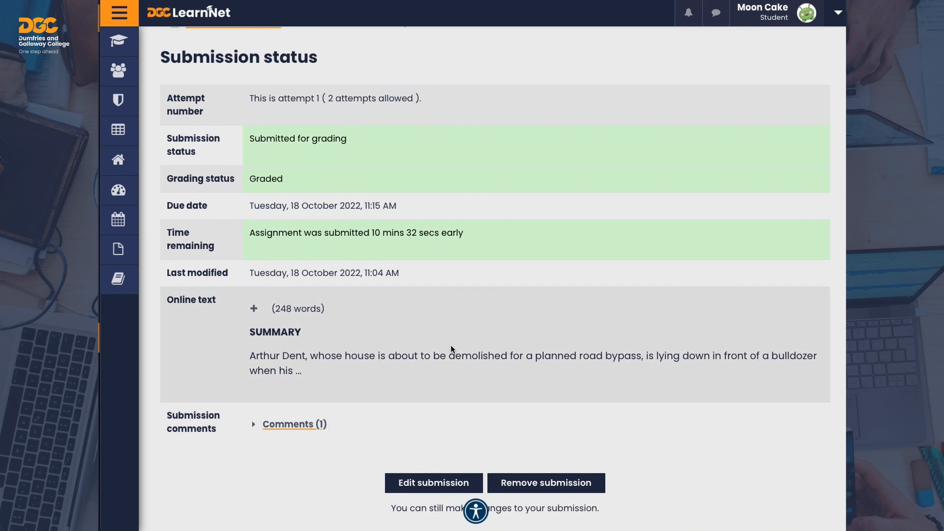
pyautogui.scroll(3, 450, 345)
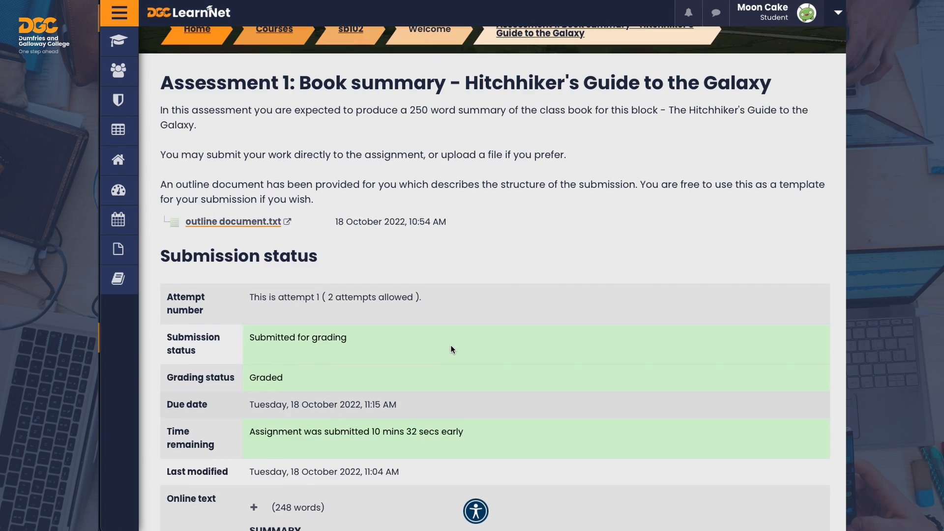
pyautogui.scroll(-4, 267, 430)
pyautogui.click(266, 433)
pyautogui.scroll(-1, 266, 419)
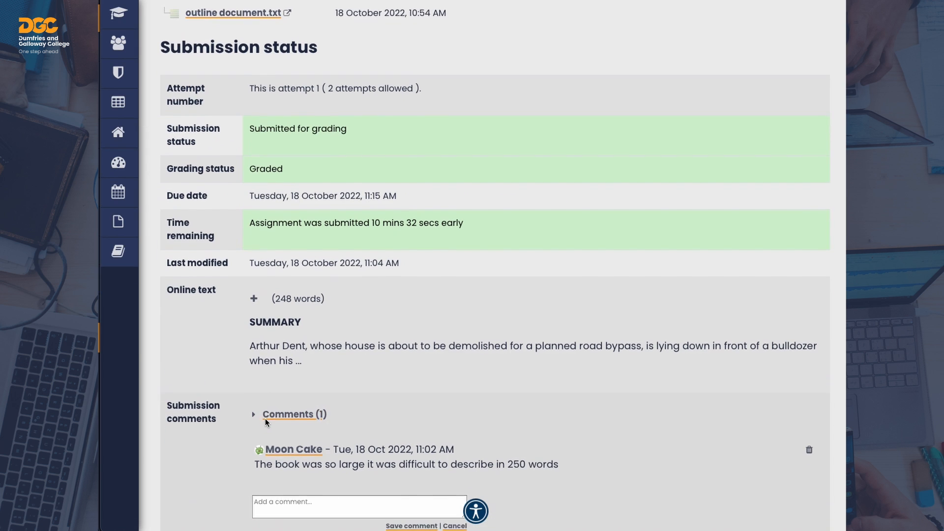
# Step: Examine the first student's submission comment and the grade and feedback comments shown beneath the submission
pyautogui.scroll(-3, 369, 392)
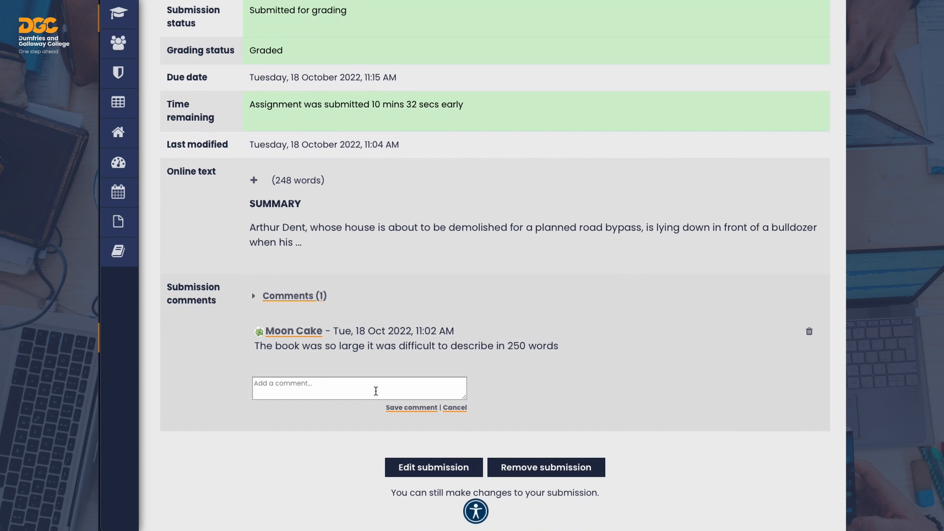
pyautogui.scroll(-10, 364, 391)
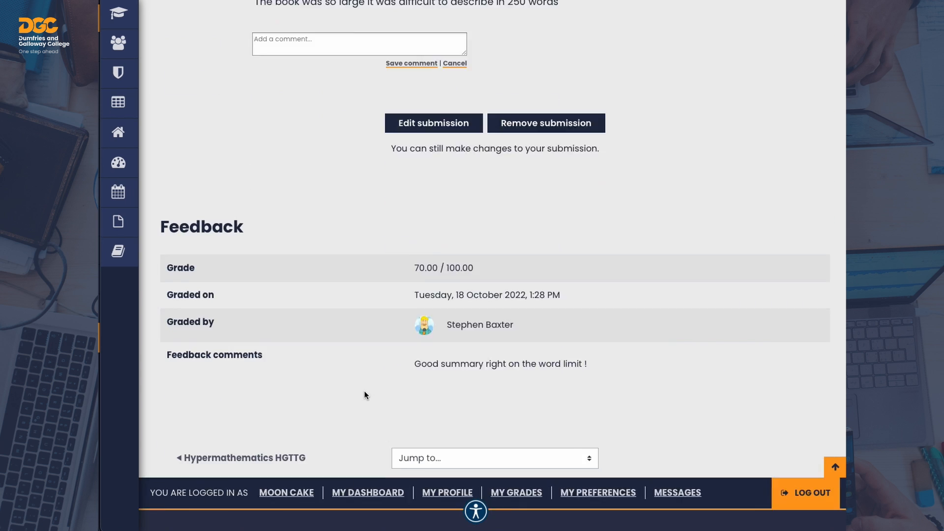
pyautogui.scroll(12, 364, 396)
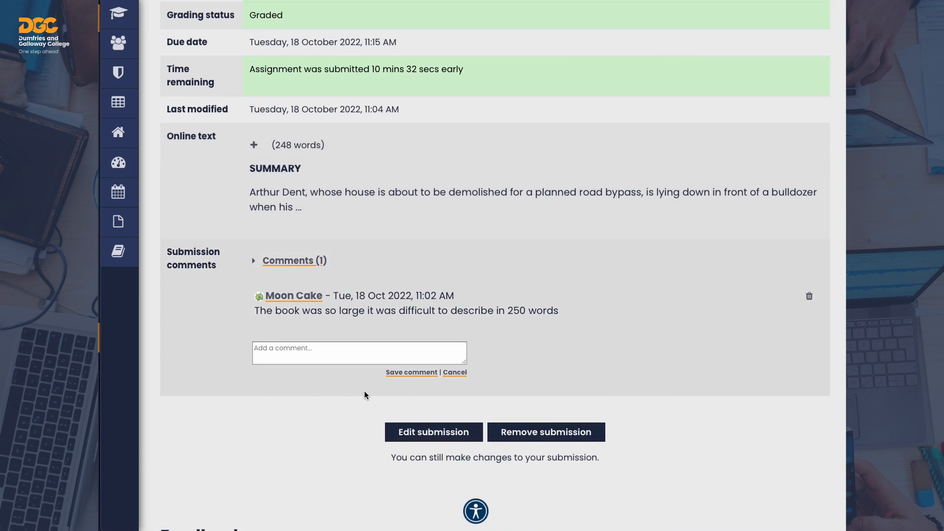
pyautogui.scroll(2, 365, 395)
pyautogui.scroll(-2, 364, 396)
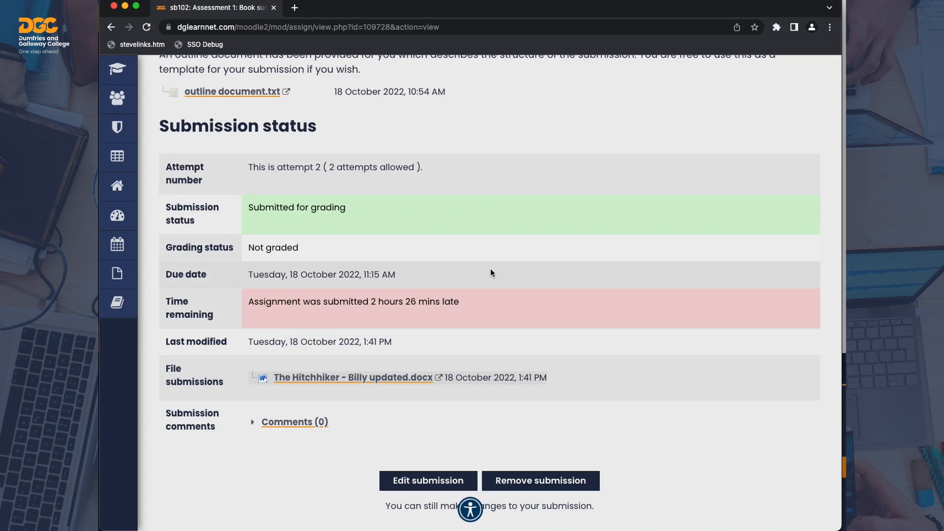
# Step: Refresh the resubmitting student's assignment page and examine the second attempt's submission status, grade, feedback comments and annotated PDF entry
pyautogui.scroll(6, 492, 251)
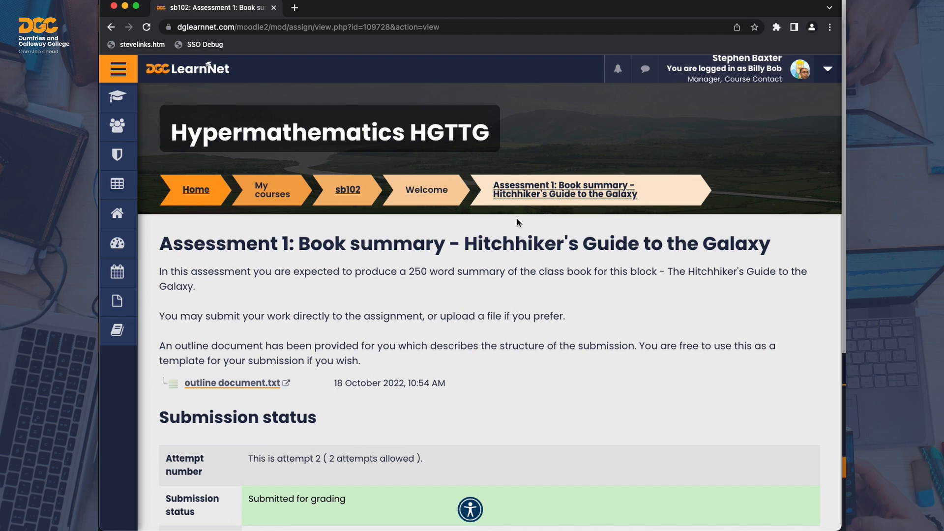
pyautogui.scroll(-1, 489, 225)
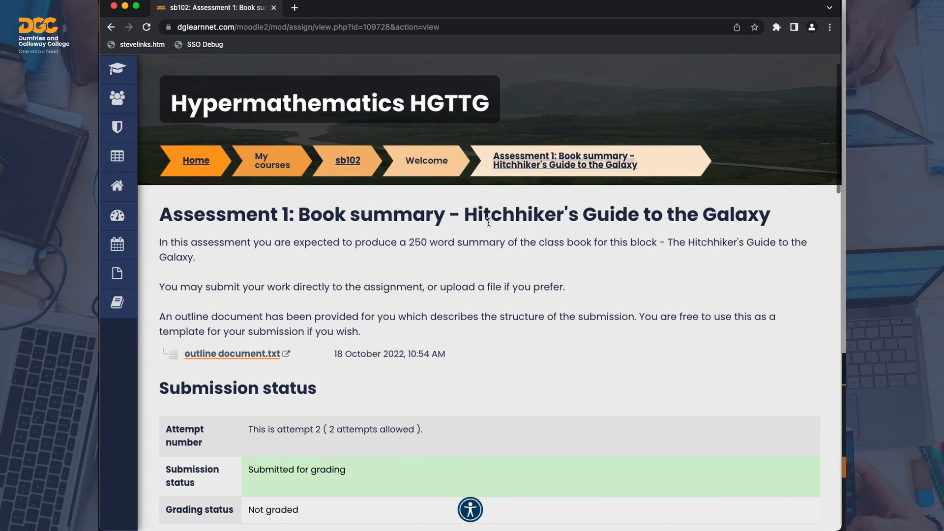
pyautogui.click(521, 162)
pyautogui.scroll(-5, 467, 197)
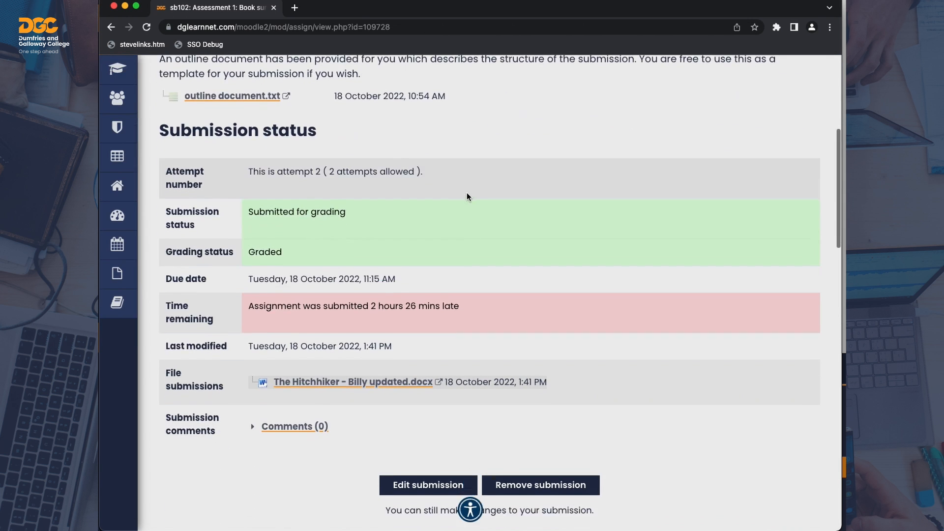
pyautogui.scroll(-1, 468, 197)
pyautogui.scroll(-6, 467, 195)
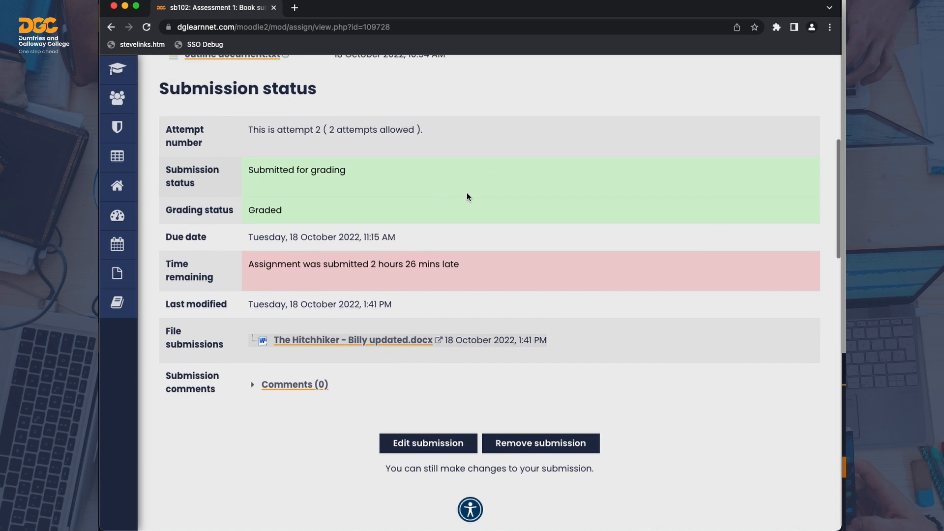
pyautogui.scroll(-2, 467, 197)
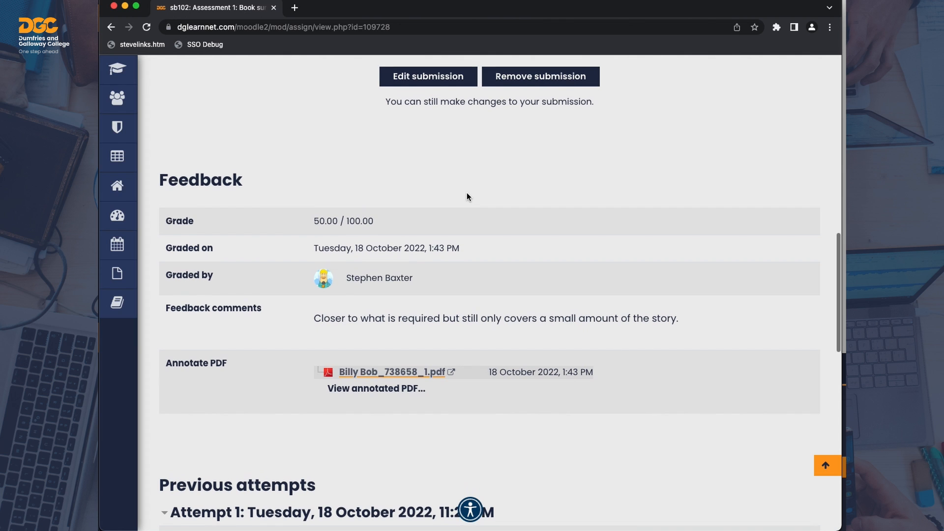
# Step: Open the first attempt's annotated PDF and follow the marker beside the highlighted word "radio" to its comment on the last page
pyautogui.scroll(-8, 467, 196)
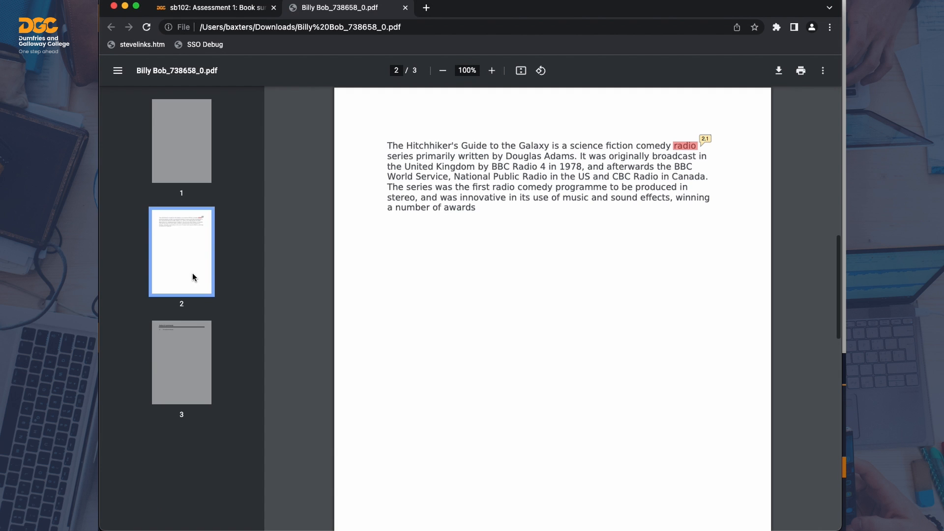
pyautogui.press('Right')
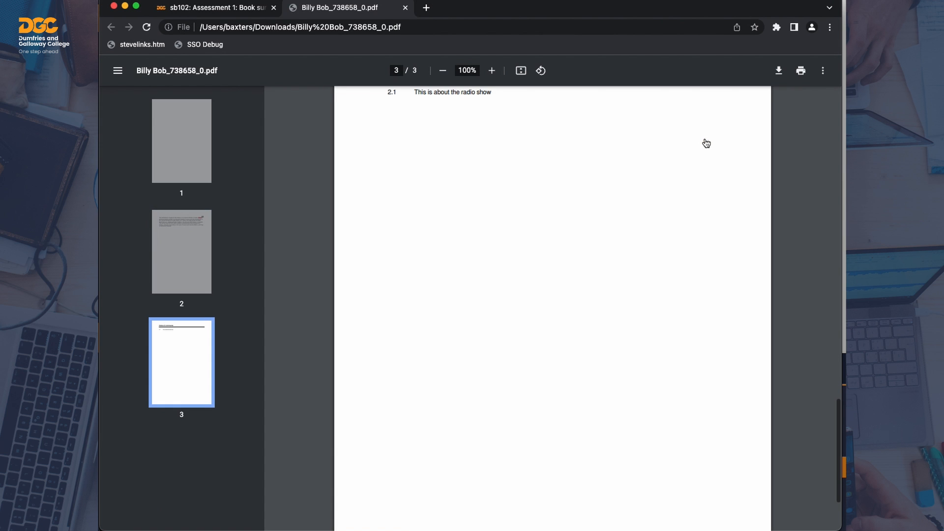